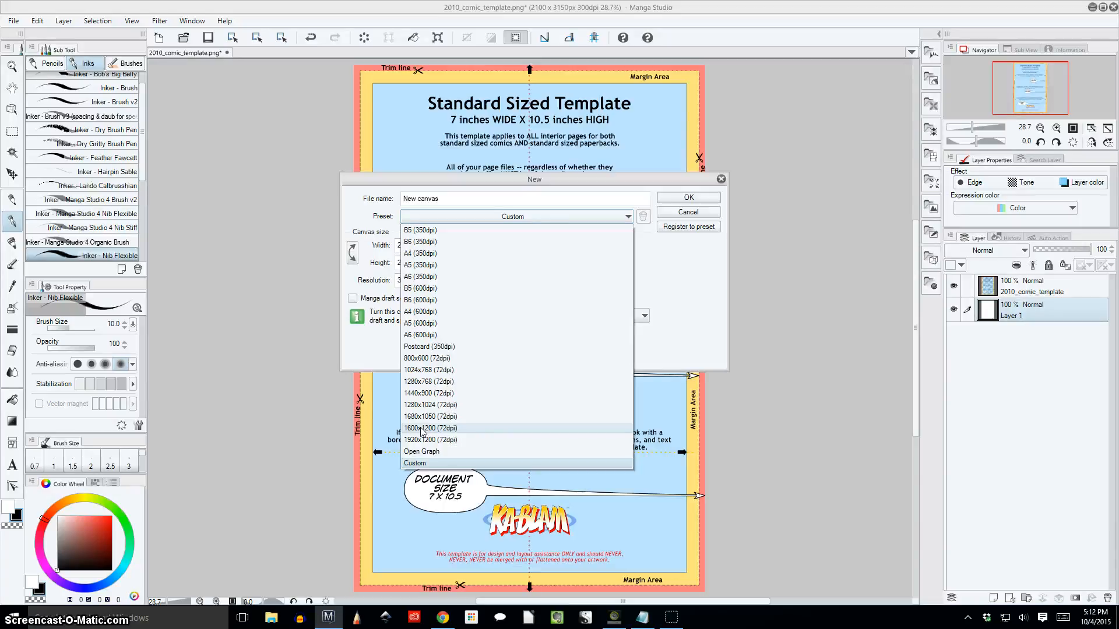
Step: Keep the new canvas preset on Custom, set the canvas size to Custom, and choose inches as the unit
left_click(420, 432)
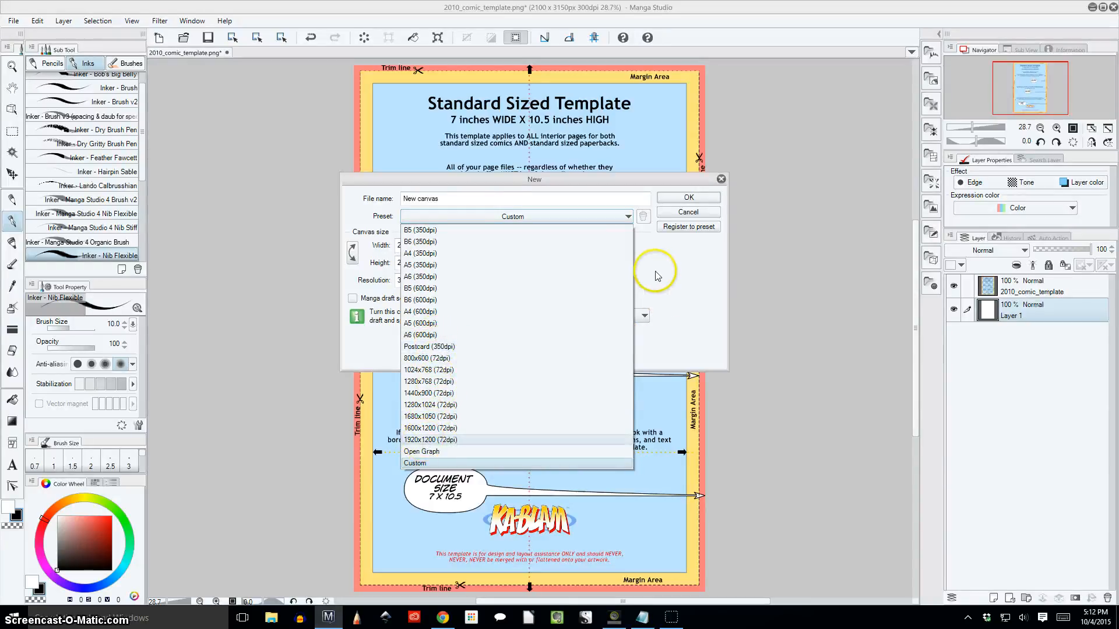
left_click(570, 215)
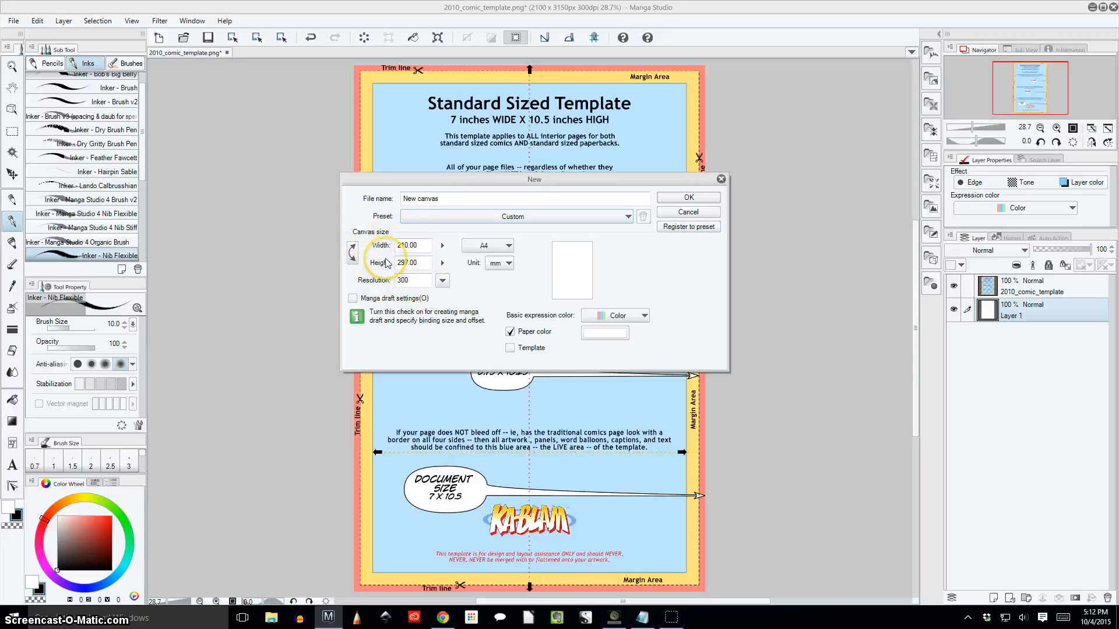
left_click(499, 263)
left_click(499, 264)
left_click(476, 250)
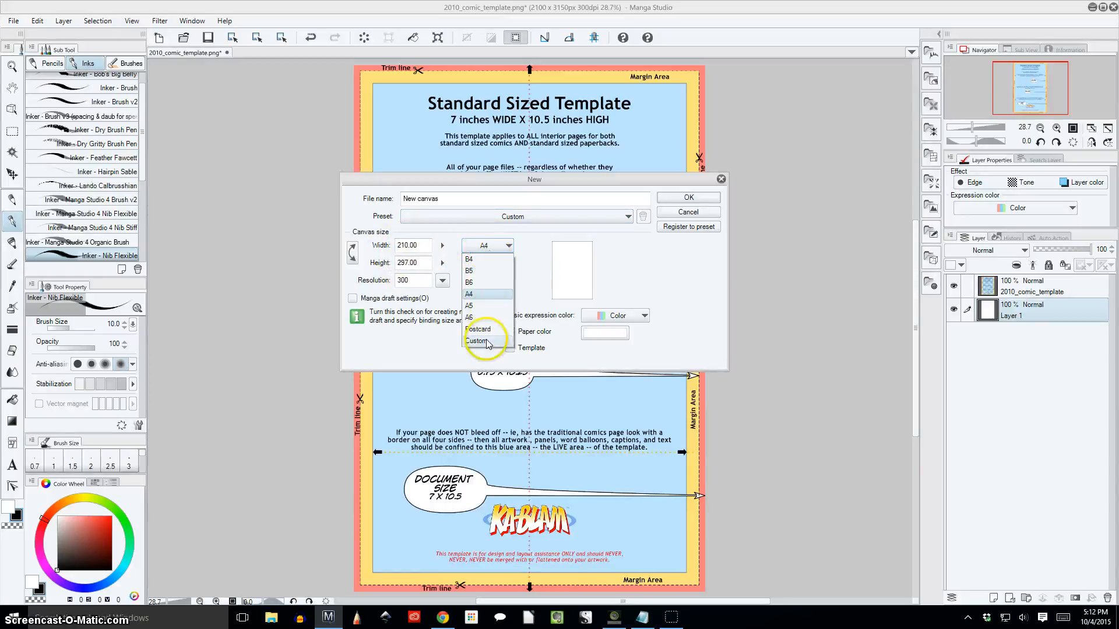
left_click(487, 343)
left_click(499, 263)
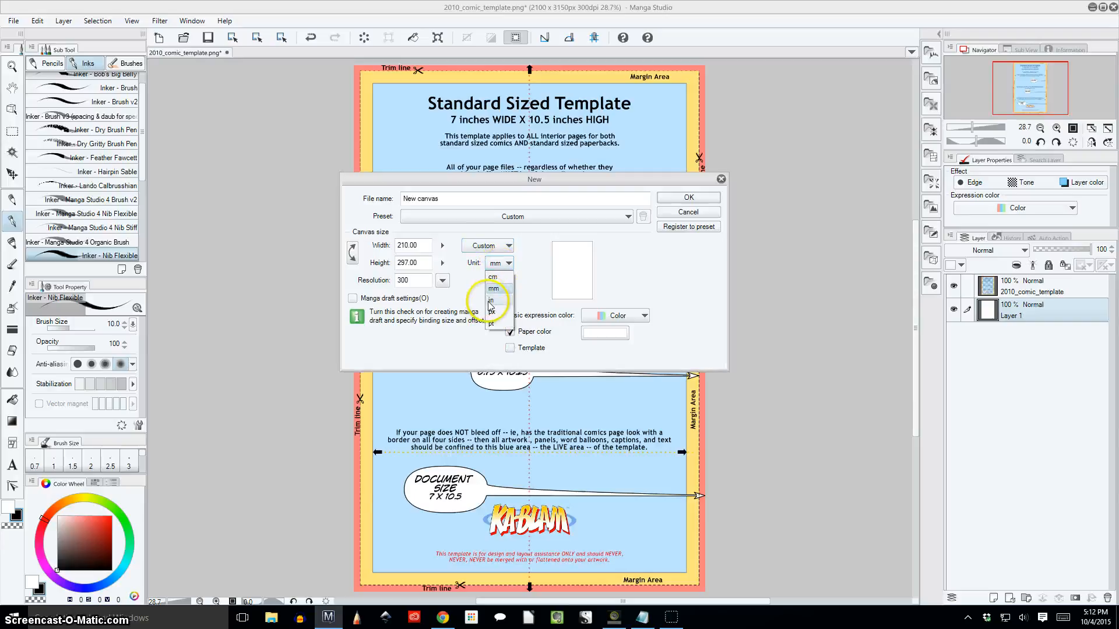
left_click(489, 301)
Step: Set the new canvas width to 7 in and its height to 10.5 in
double_click(424, 254)
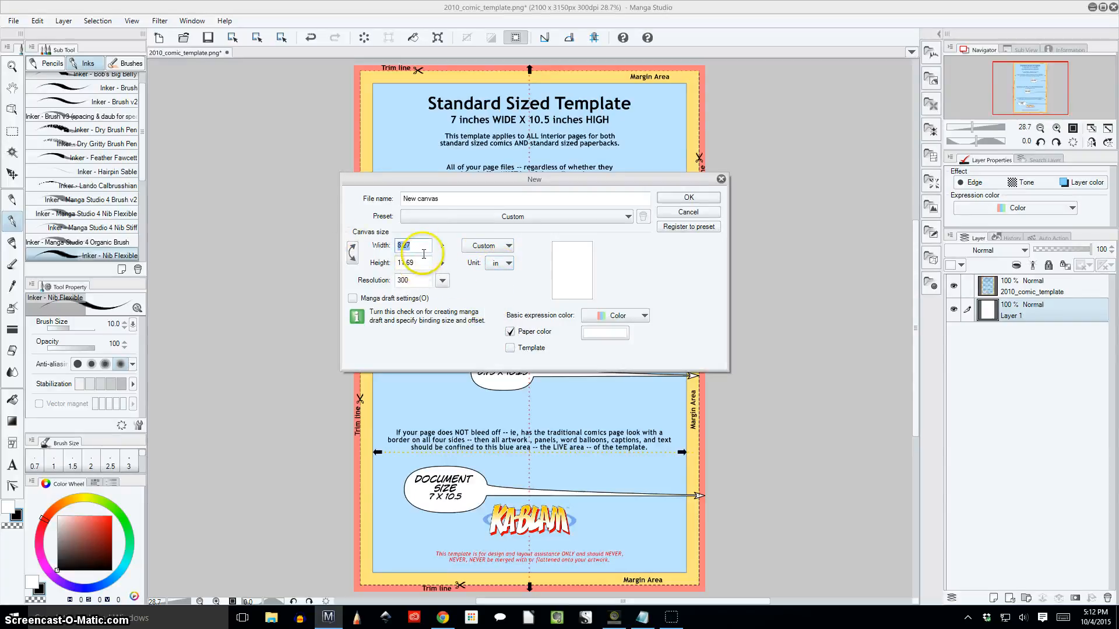
type("7")
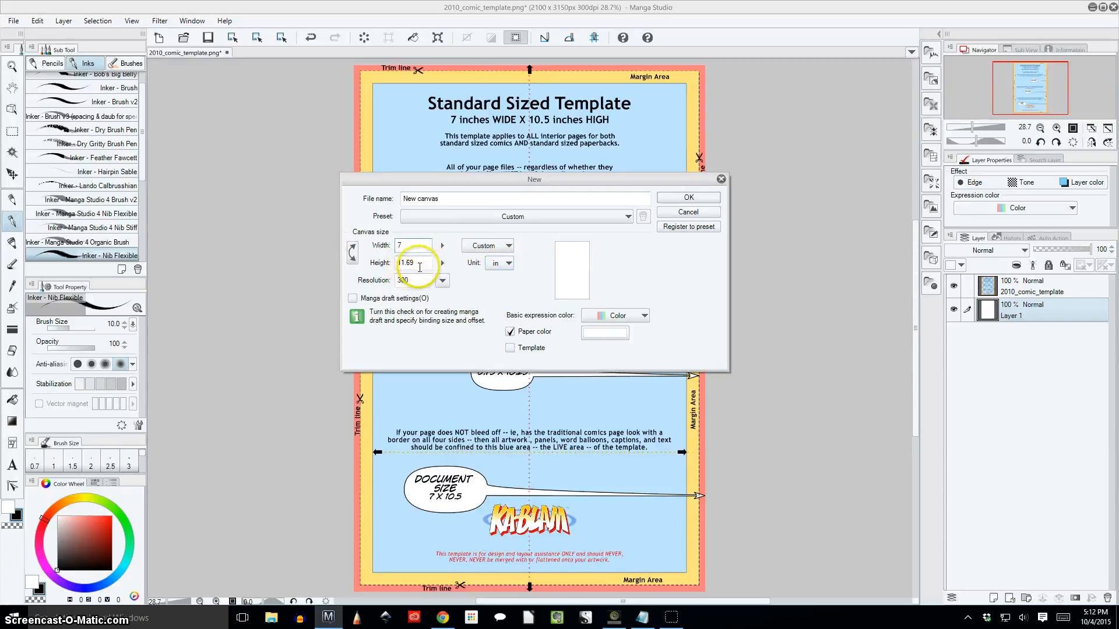
double_click(420, 264)
type("10")
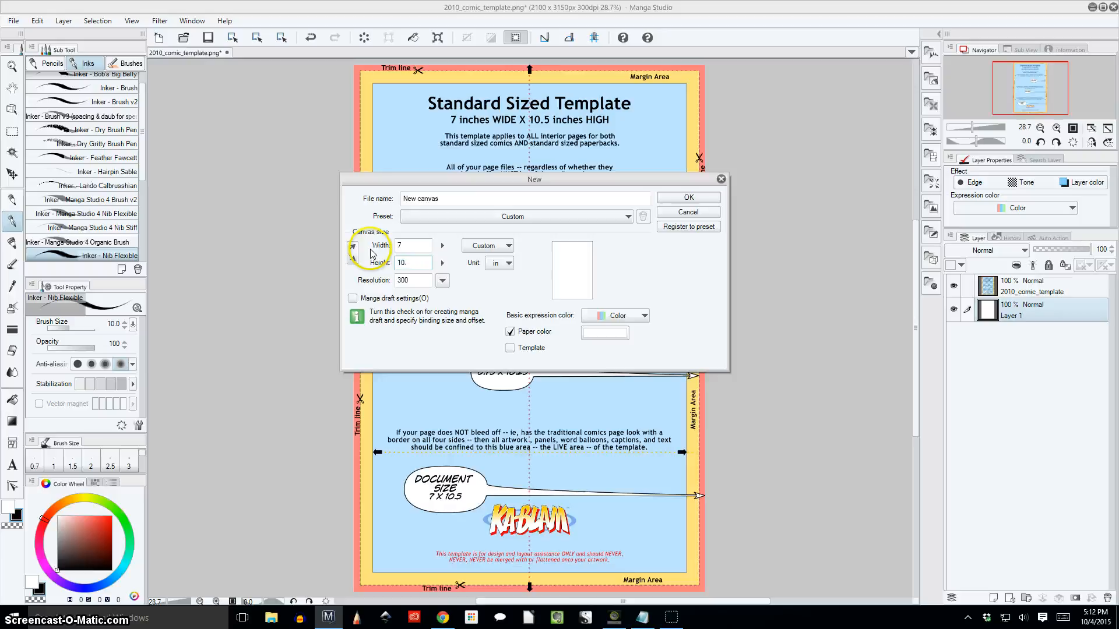
type(".5")
key("super+k")
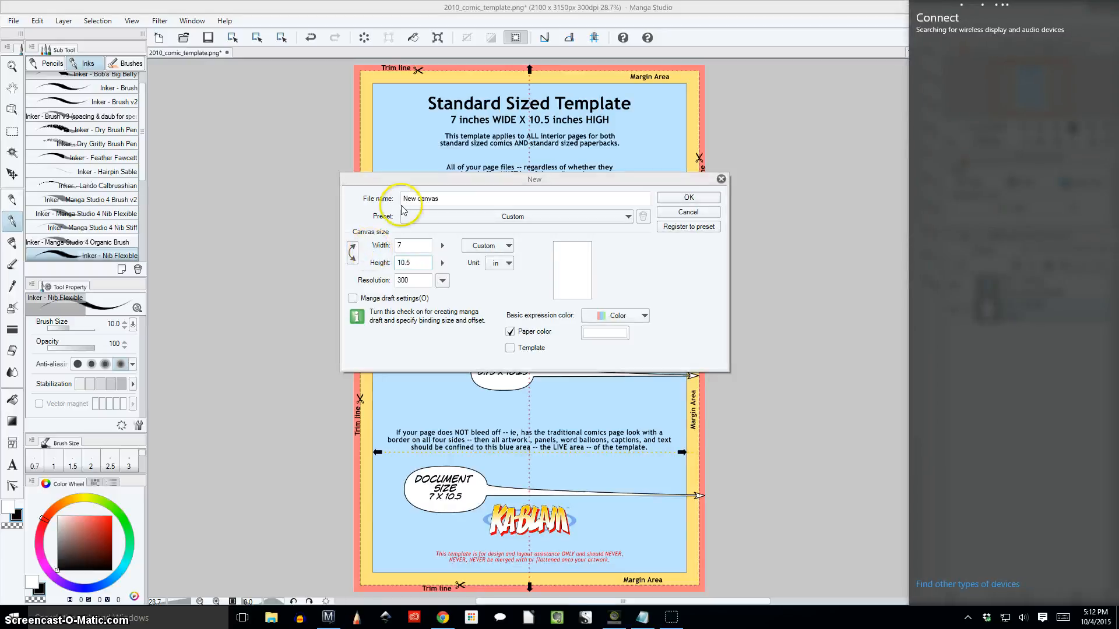
left_click(644, 248)
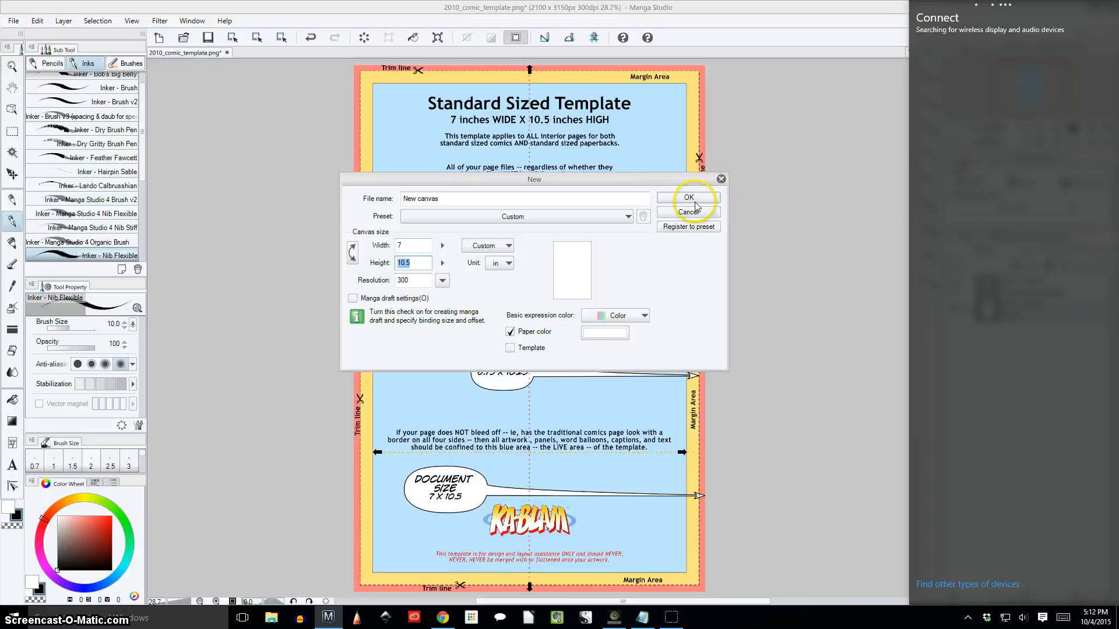
left_click(619, 183)
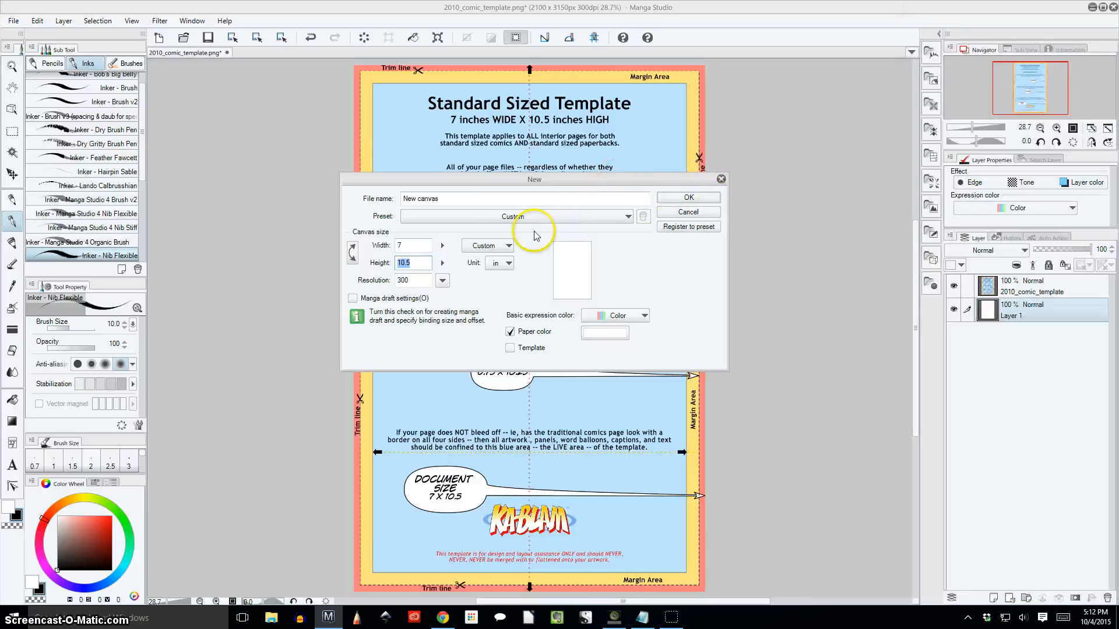
Step: Enable the manga draft settings for the new canvas and set the binding (finish) size to Custom
left_click(397, 281)
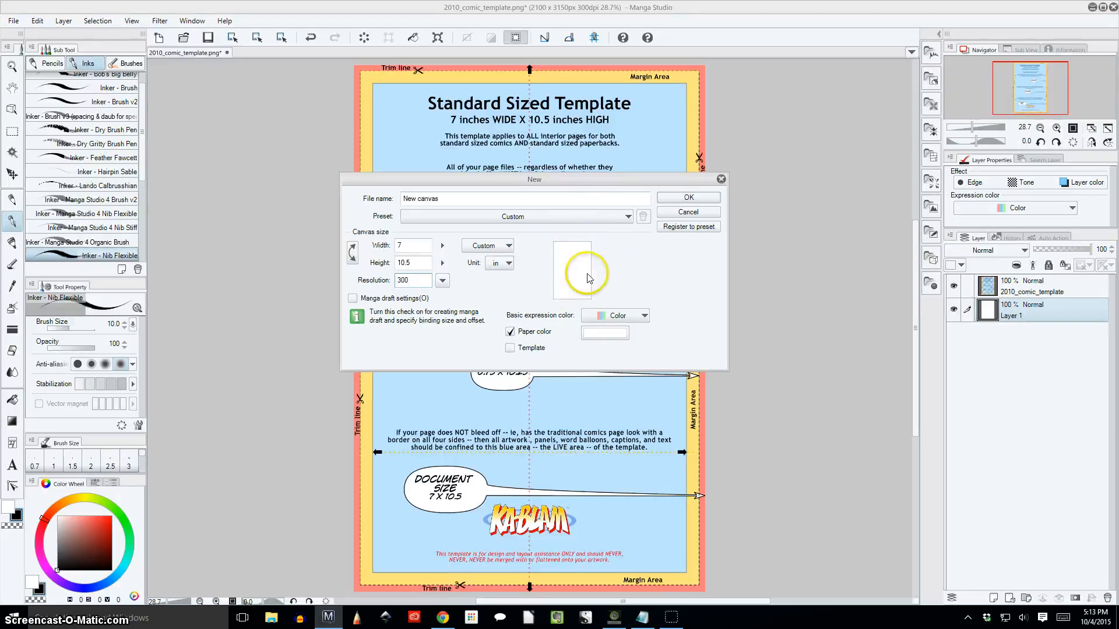
left_click(354, 299)
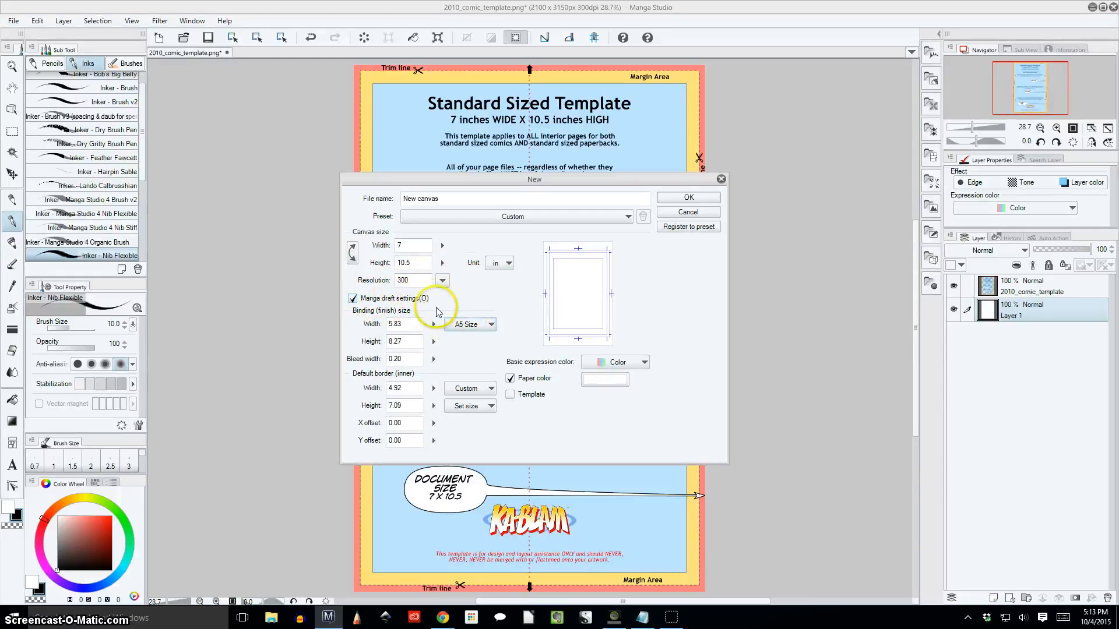
left_click(477, 326)
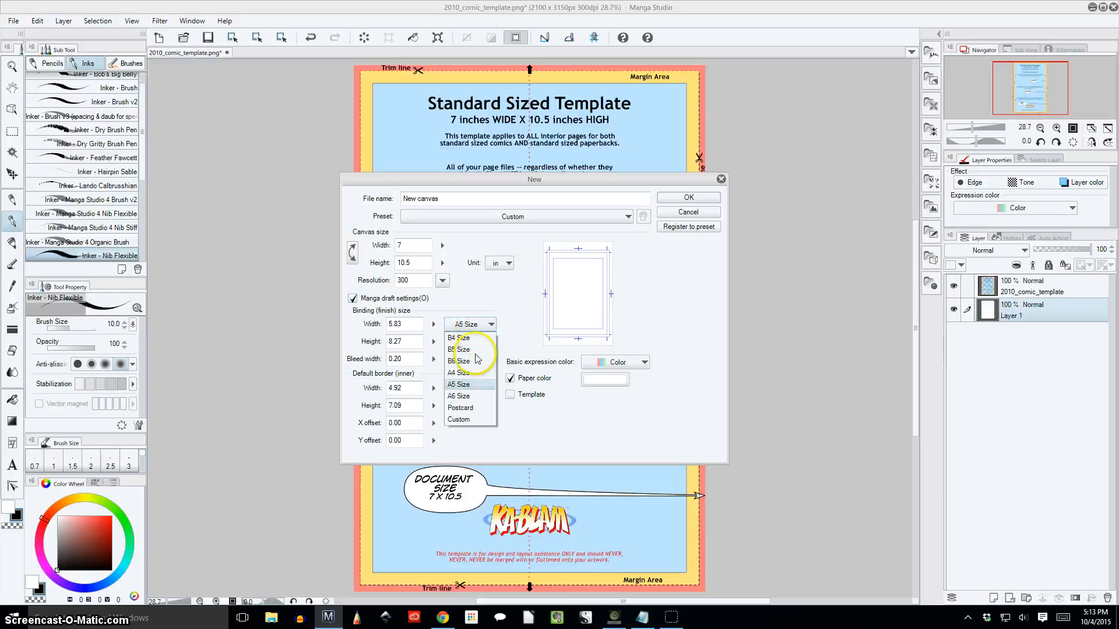
left_click(459, 420)
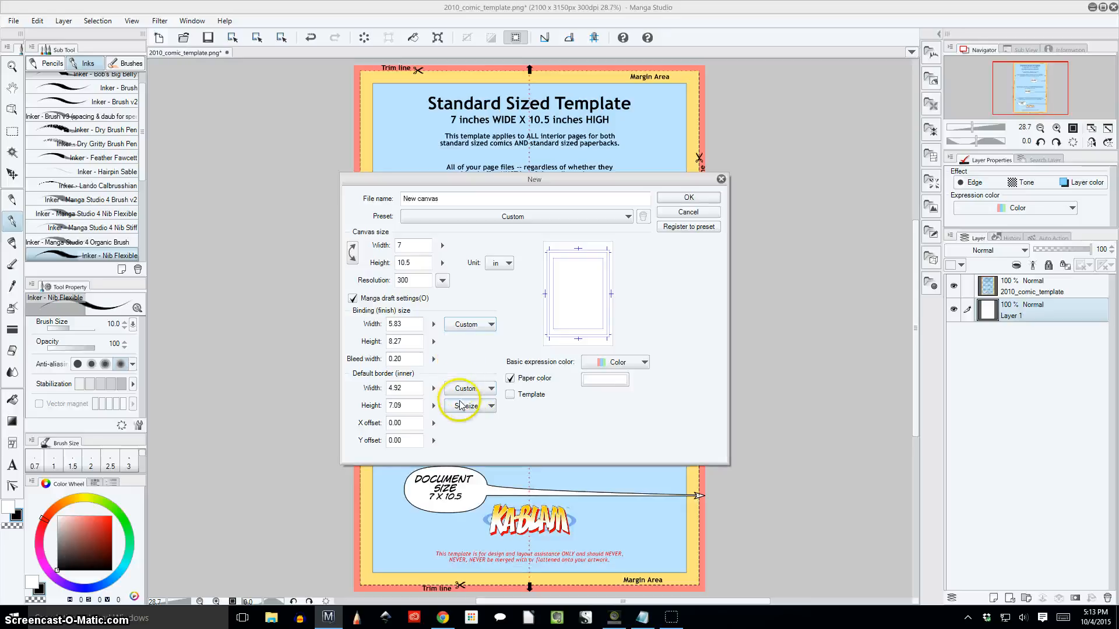
Step: Try the Set margin mode for the default border, and return it to Set size
left_click(468, 406)
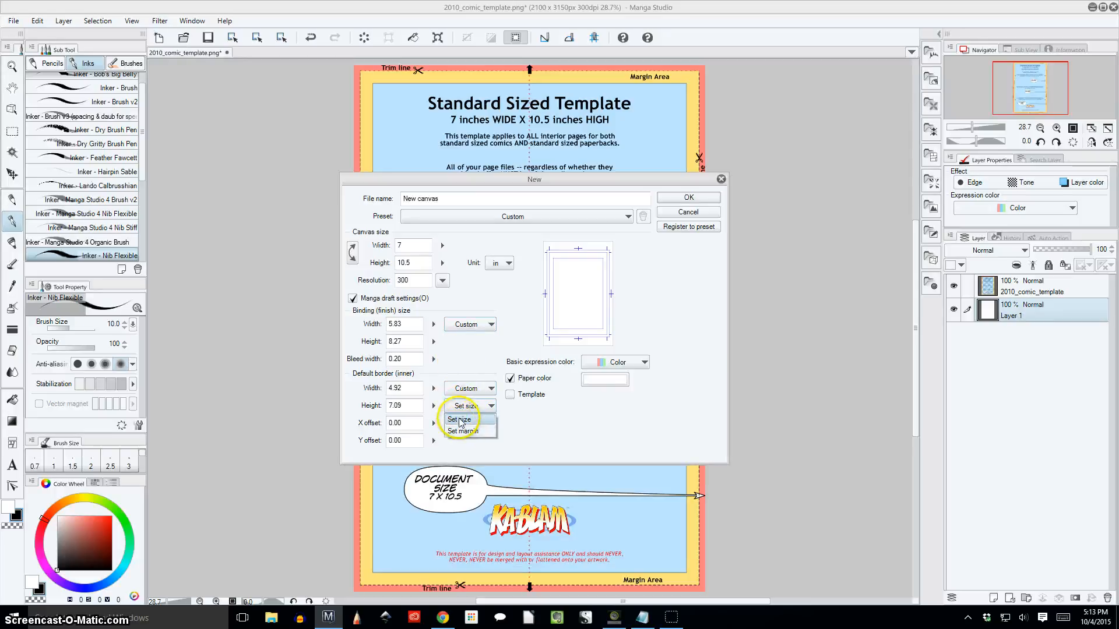
left_click(459, 432)
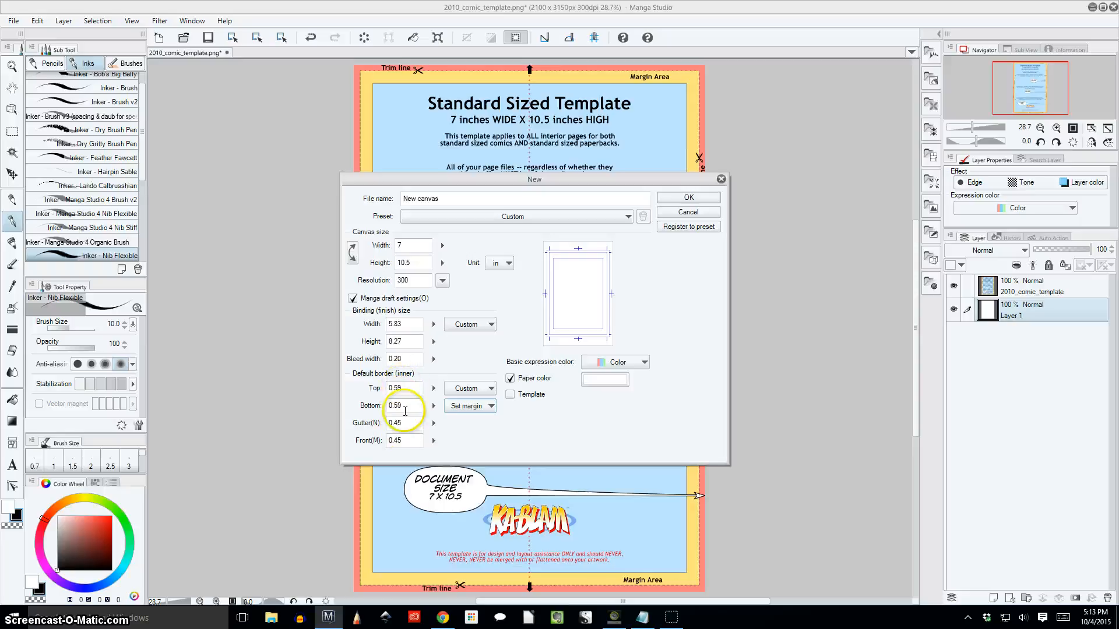
left_click(461, 406)
left_click(459, 420)
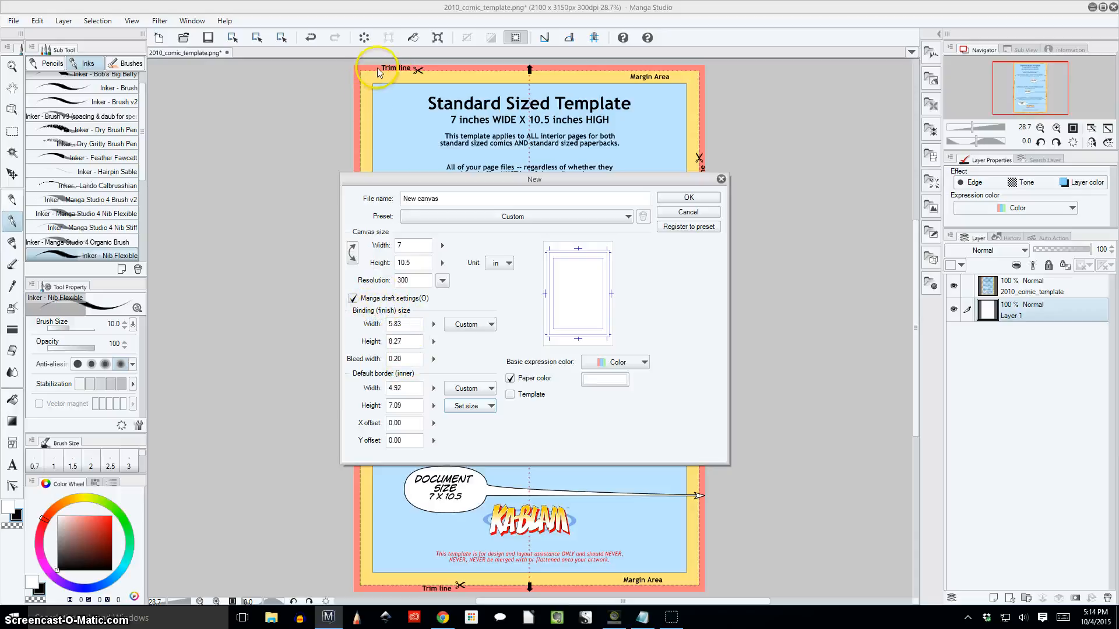
Step: Set the binding (finish) size to 6.75 in wide and 10.25 in high, with a bleed width of 0
left_click_drag(454, 177, 436, 147)
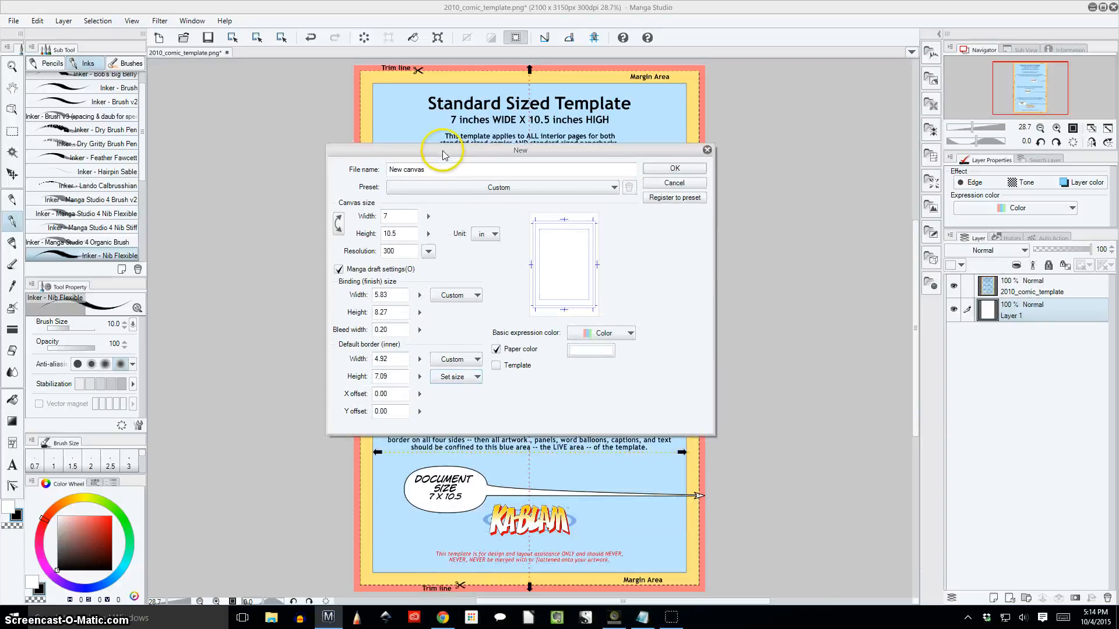
double_click(379, 291)
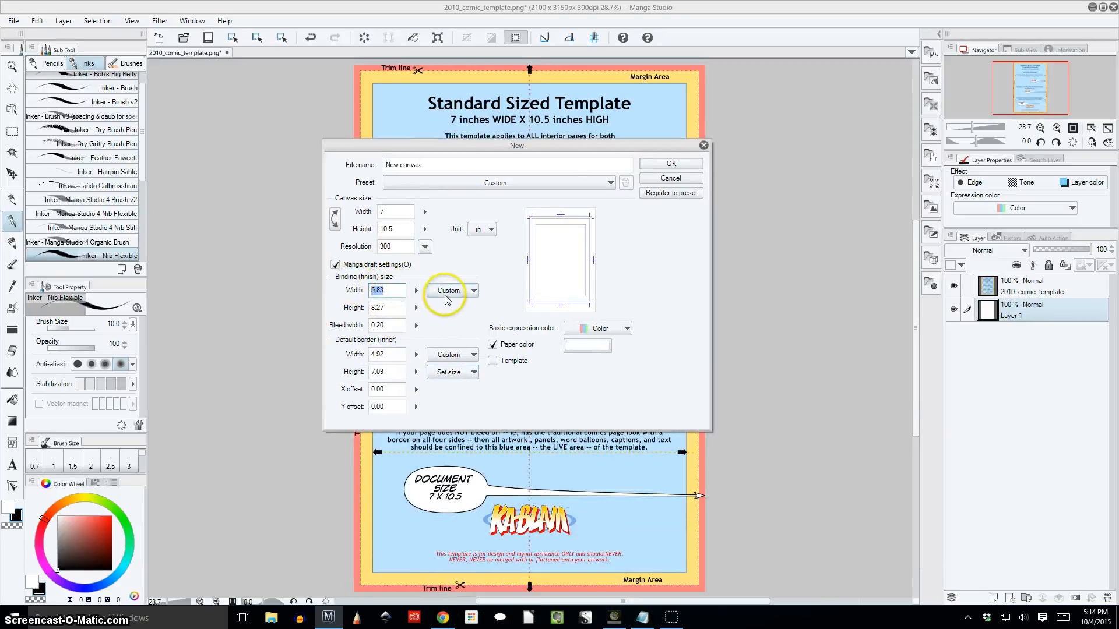
type("6")
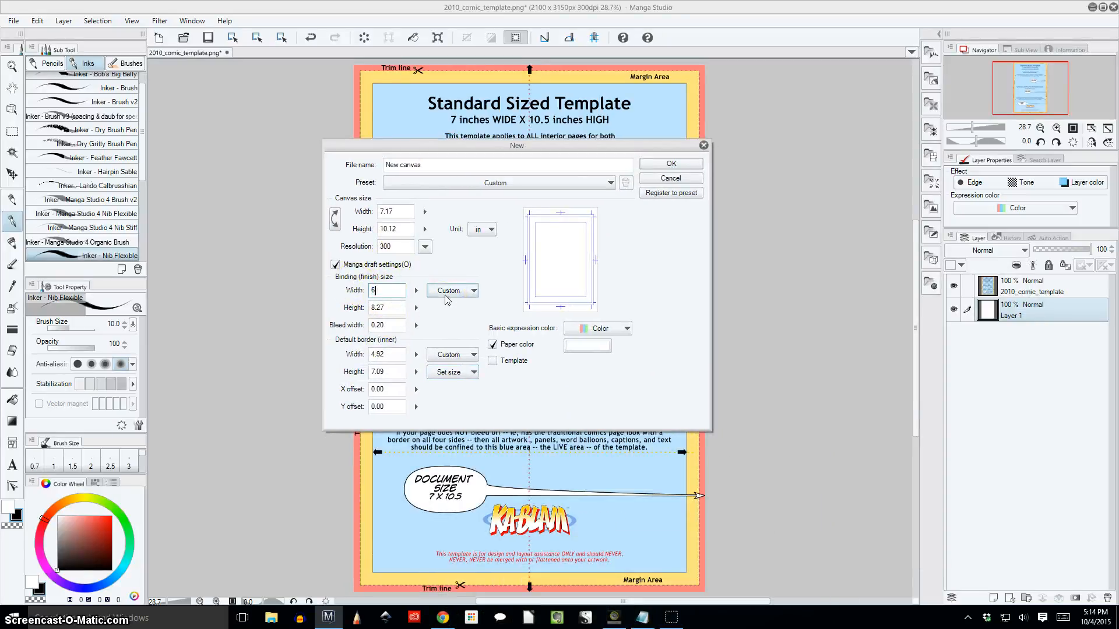
type(".75")
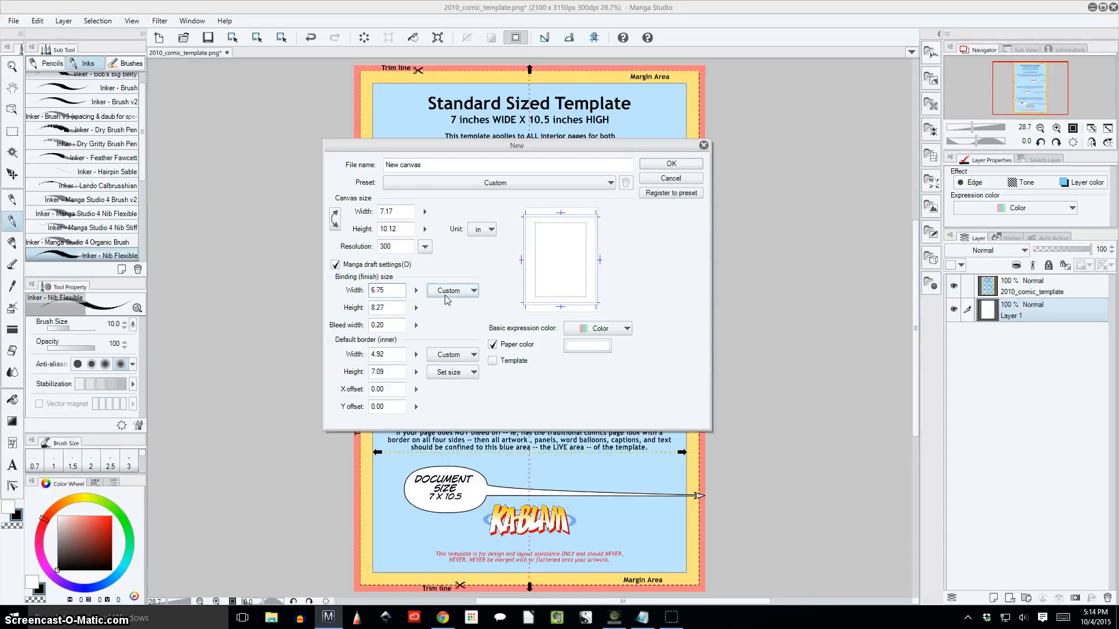
type("10")
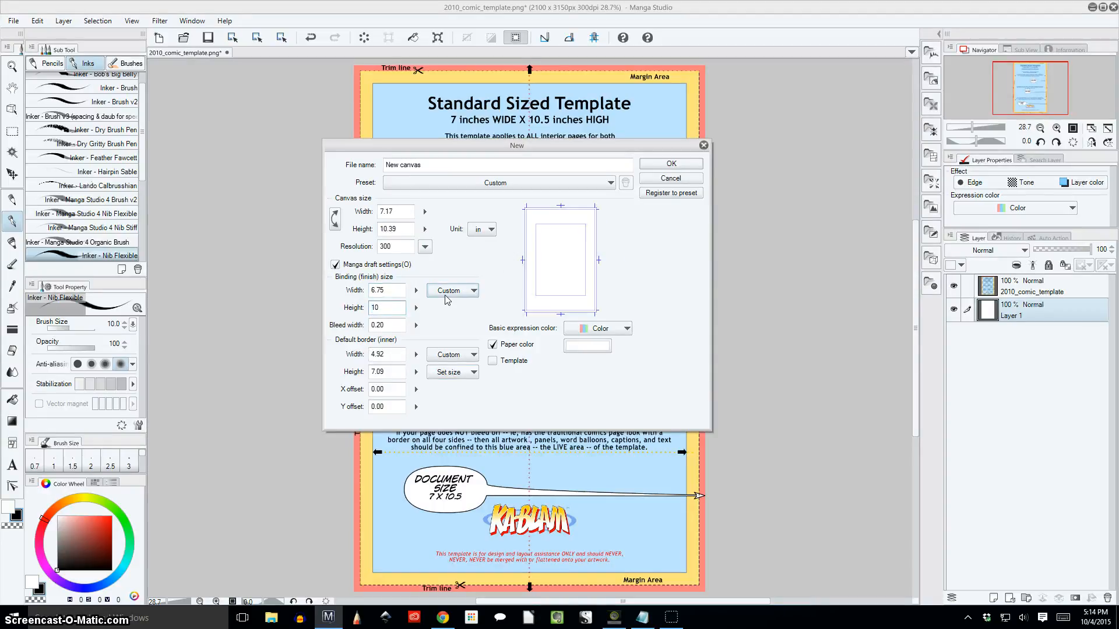
type(".27")
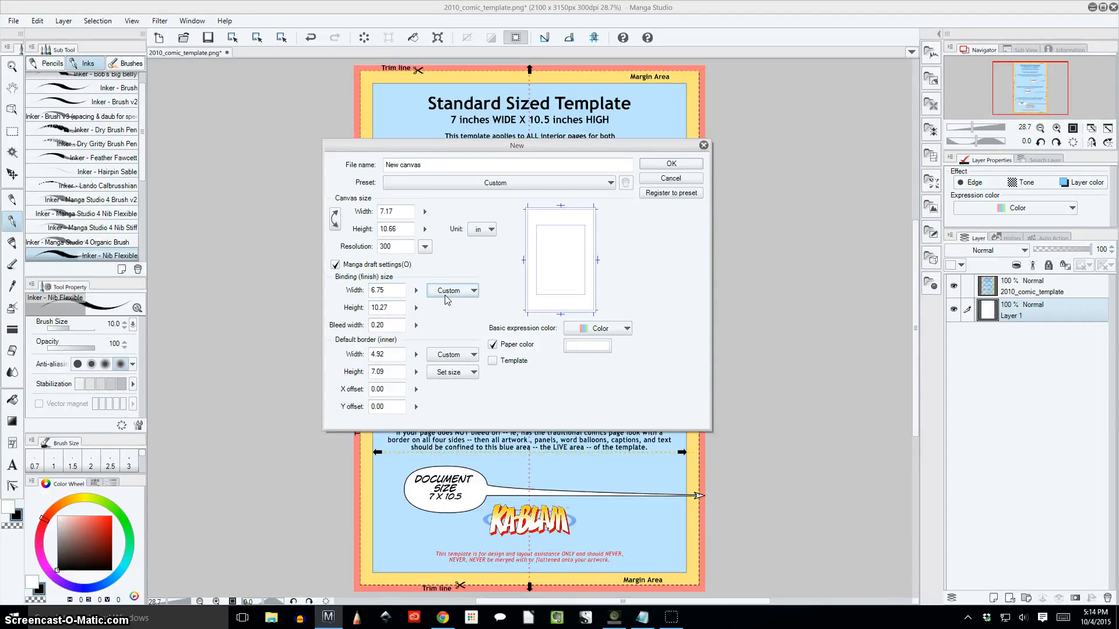
key("Tab")
type("0")
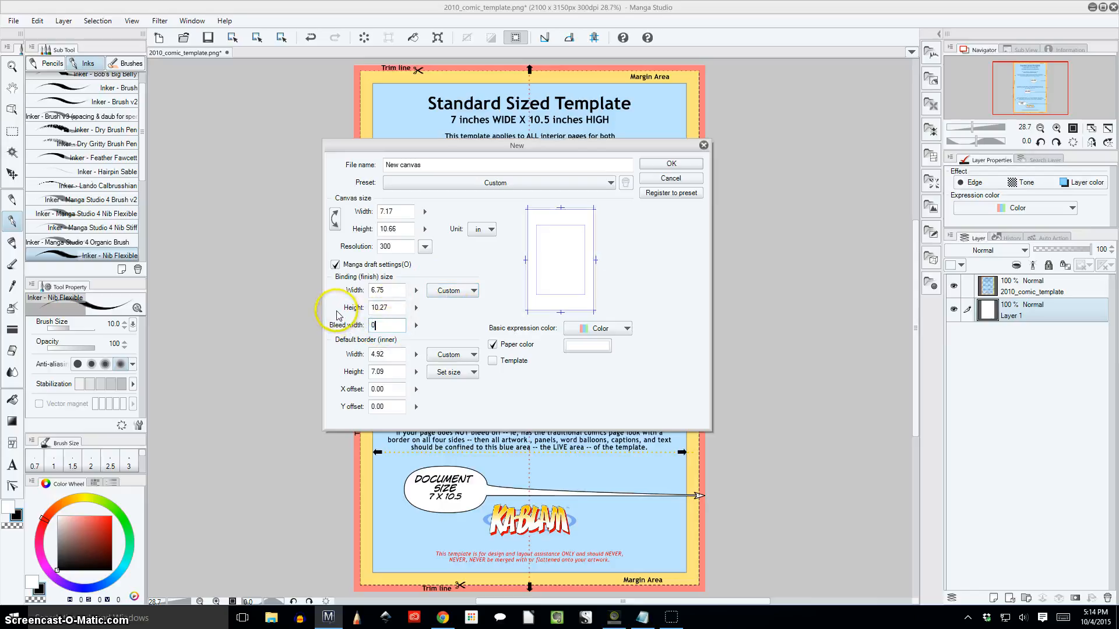
left_click(397, 304)
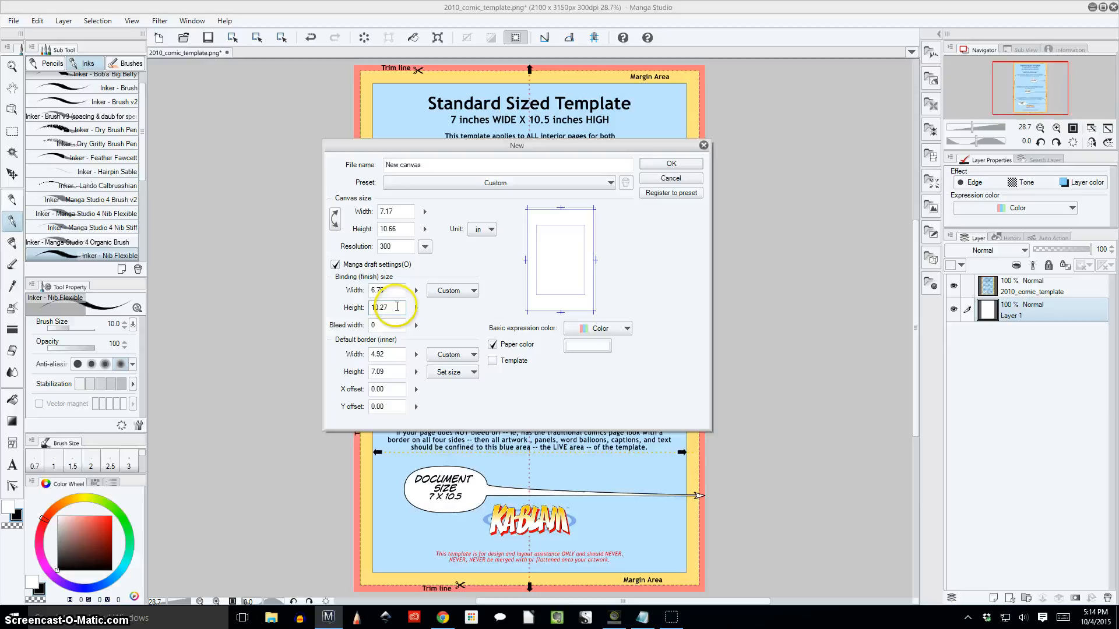
key("BackSpace")
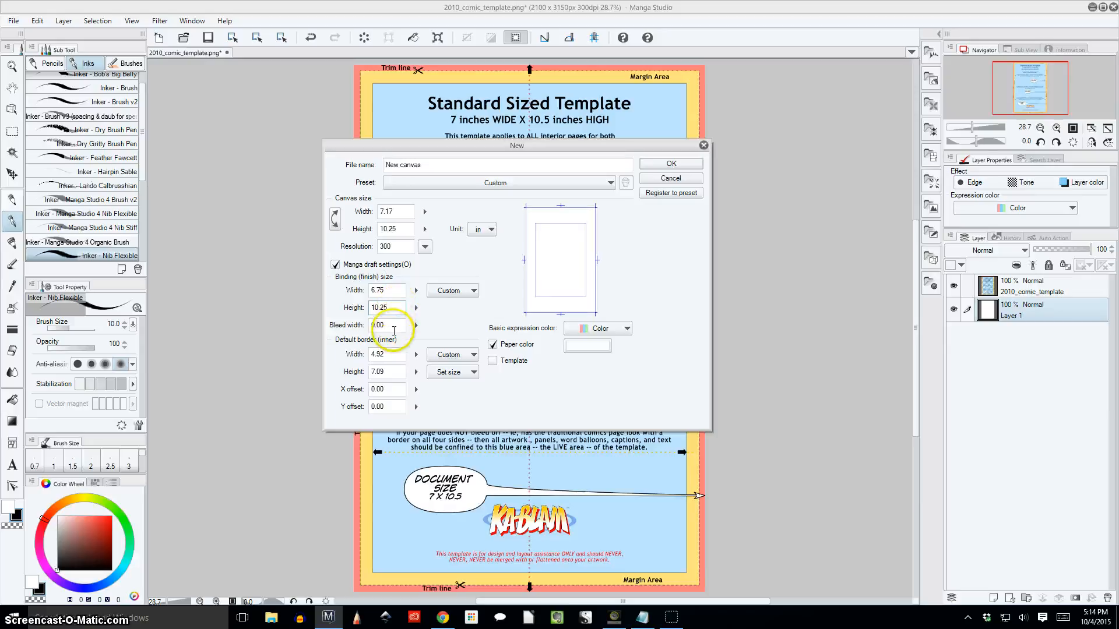
left_click(394, 324)
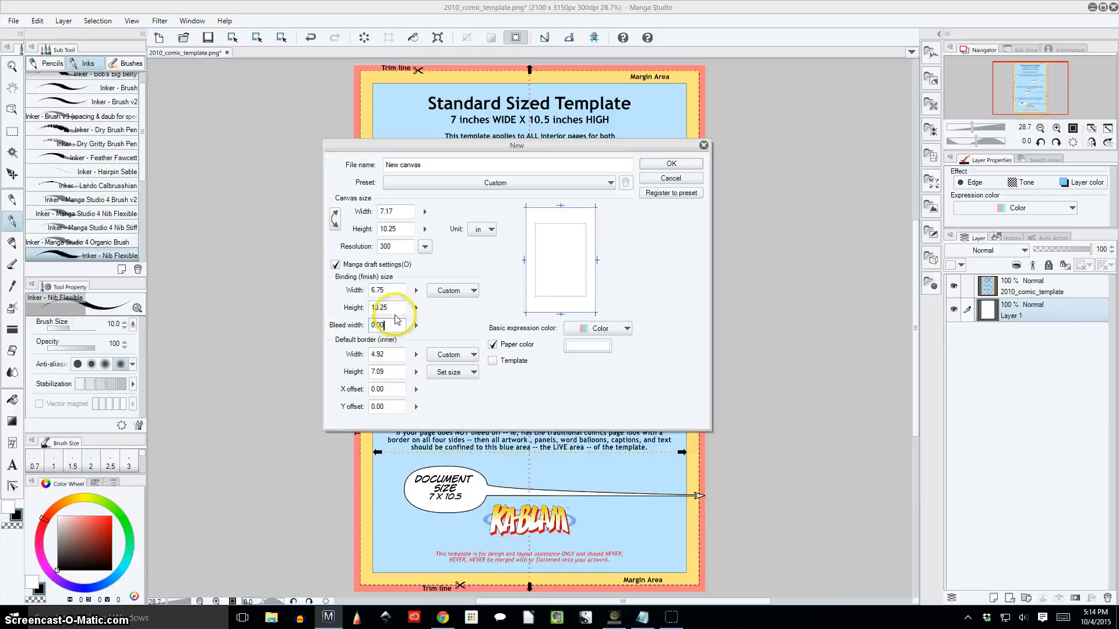
Step: Set the default inner border to 6.25 in wide and 9.75 in high
left_click(396, 355)
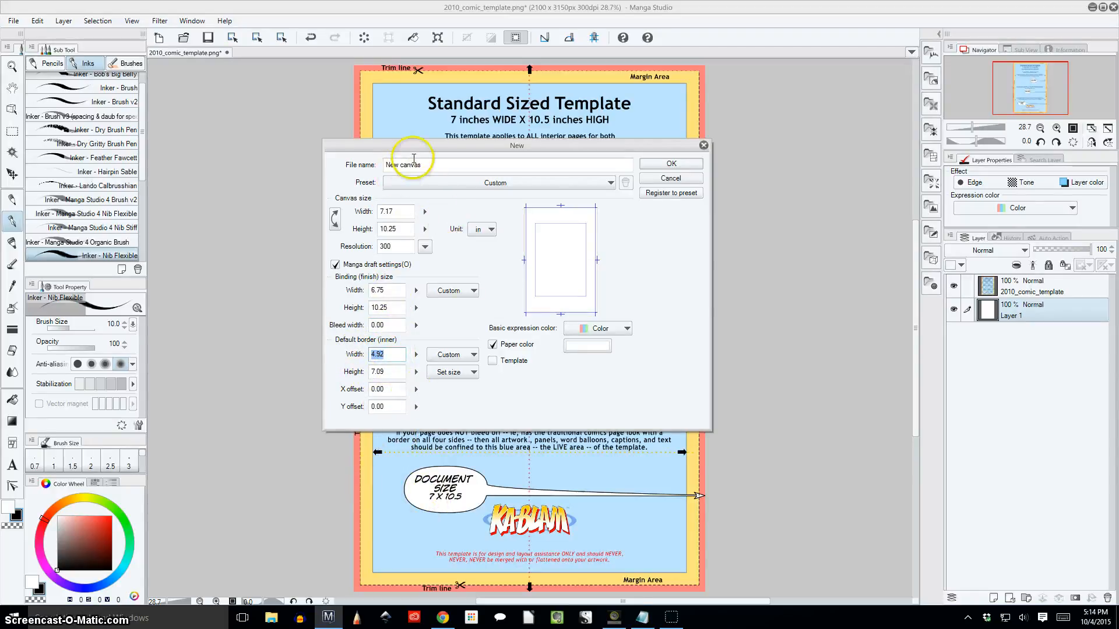
left_click_drag(428, 149, 462, 144)
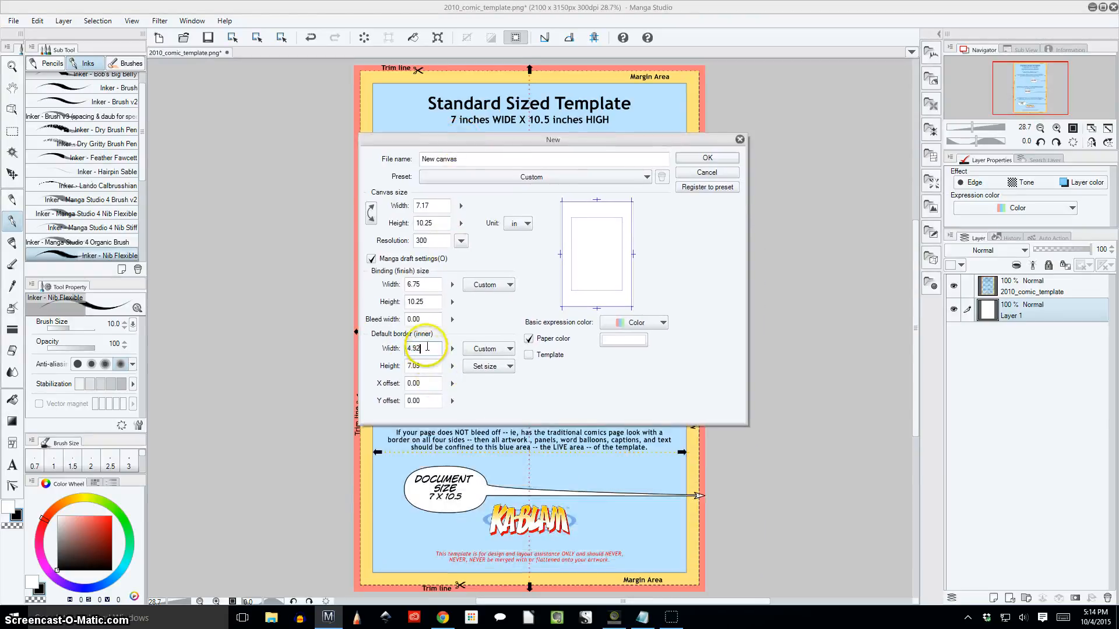
type("6")
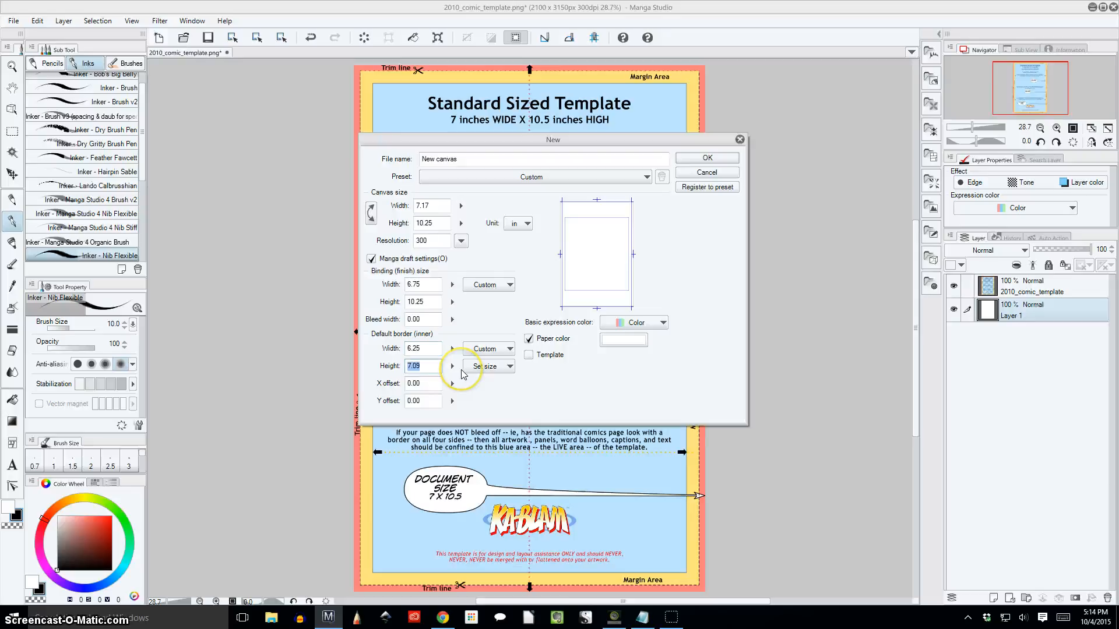
type("9.75")
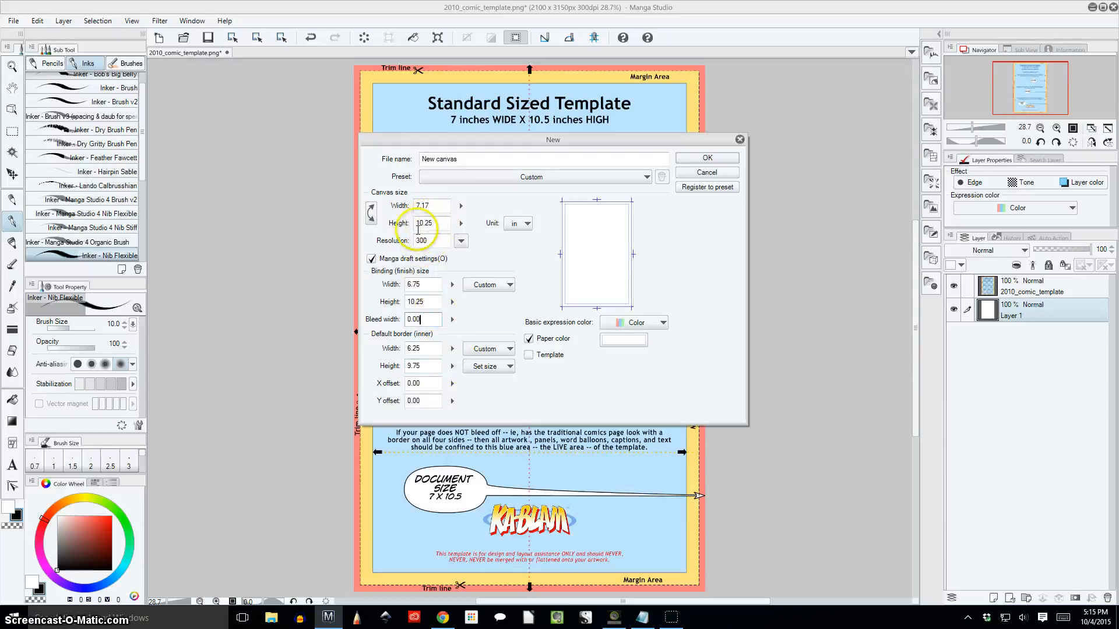
Step: Restore the canvas size to 7 in wide and 10.5 in high
double_click(428, 205)
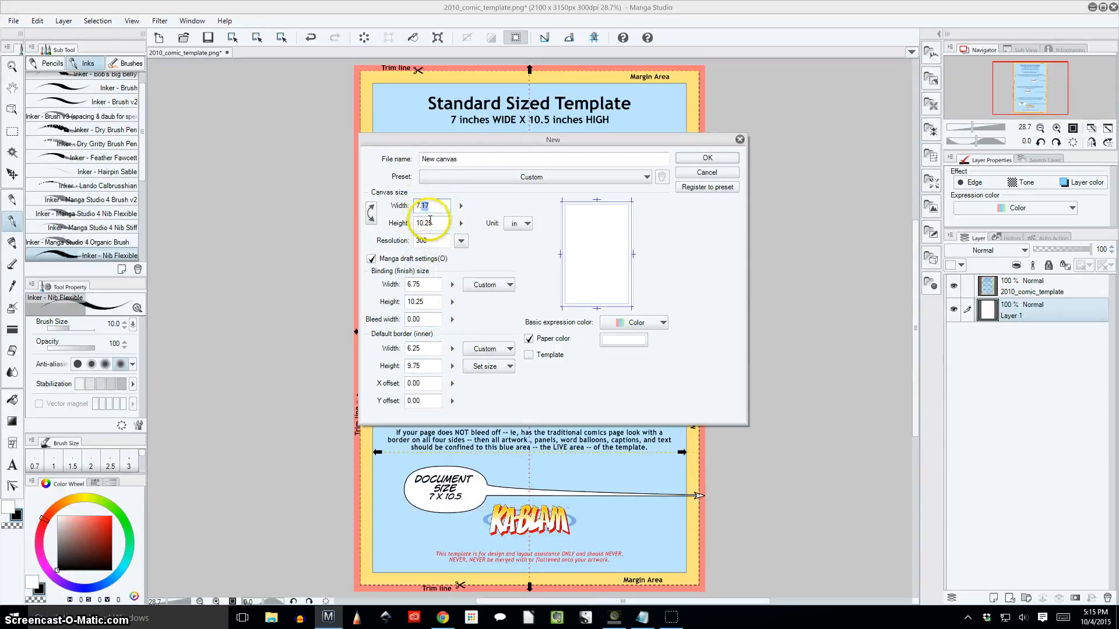
left_click(428, 222)
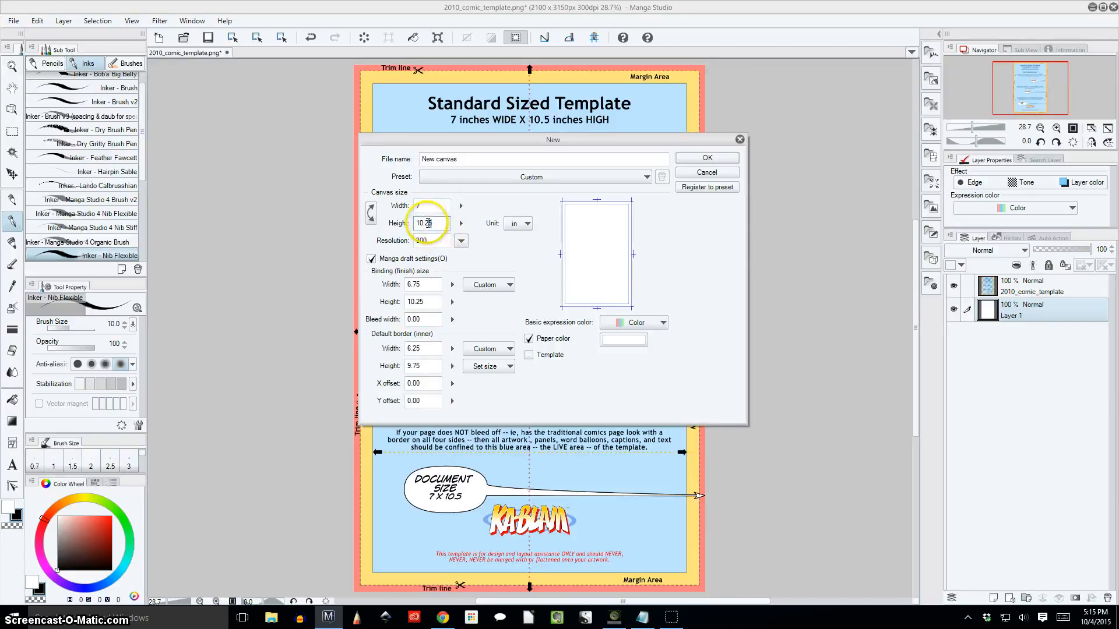
type("5")
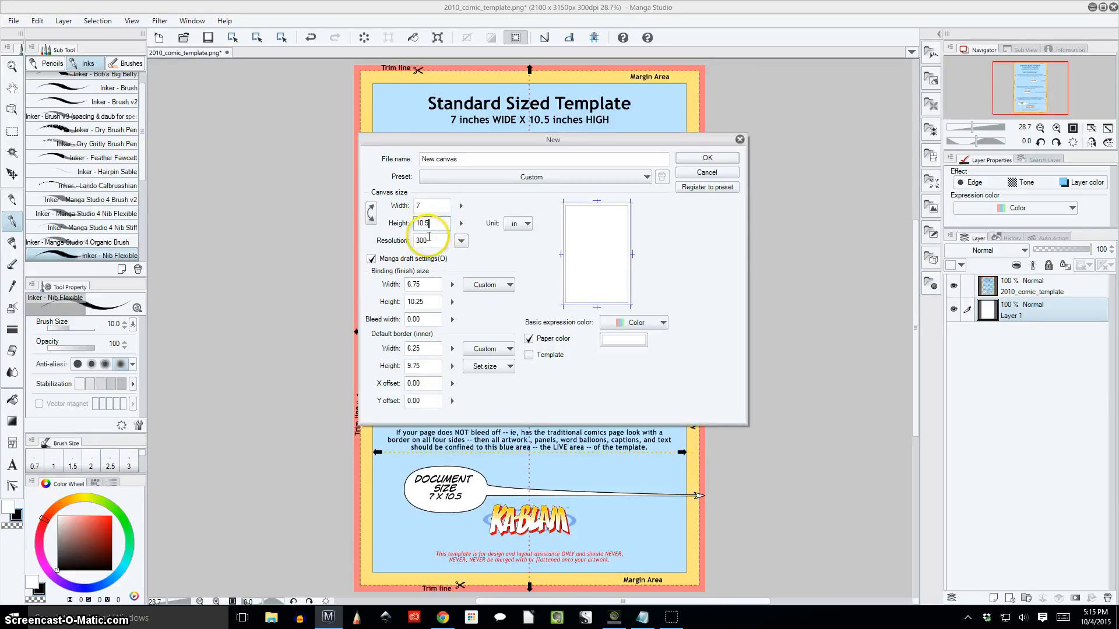
left_click(418, 274)
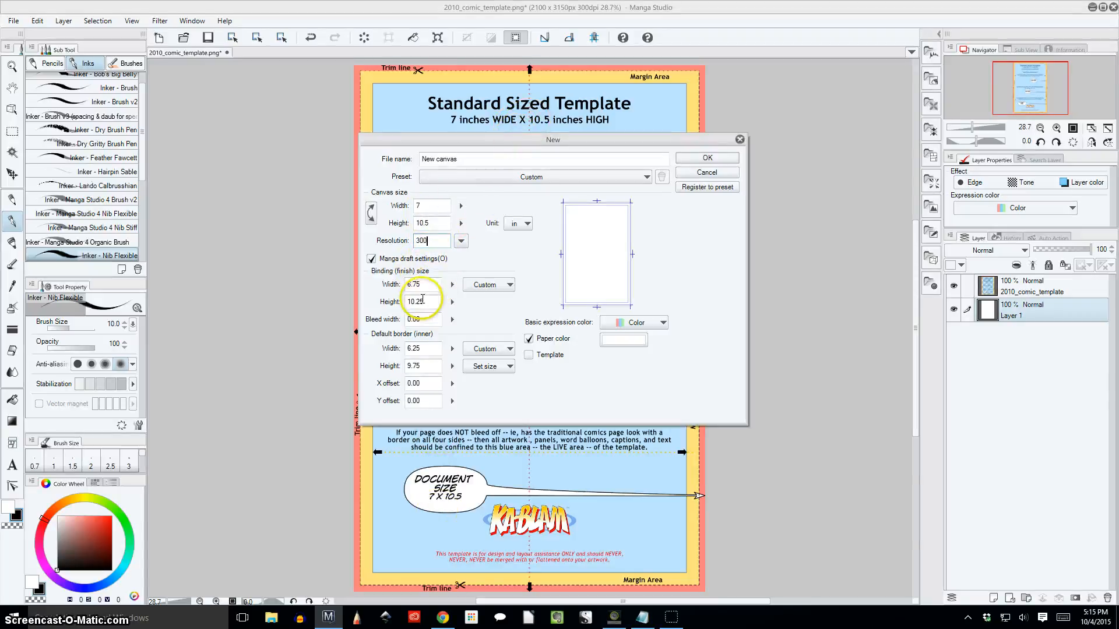
Step: Look through the basic expression color options and the available framing templates for the new canvas without applying any
left_click_drag(478, 143, 445, 133)
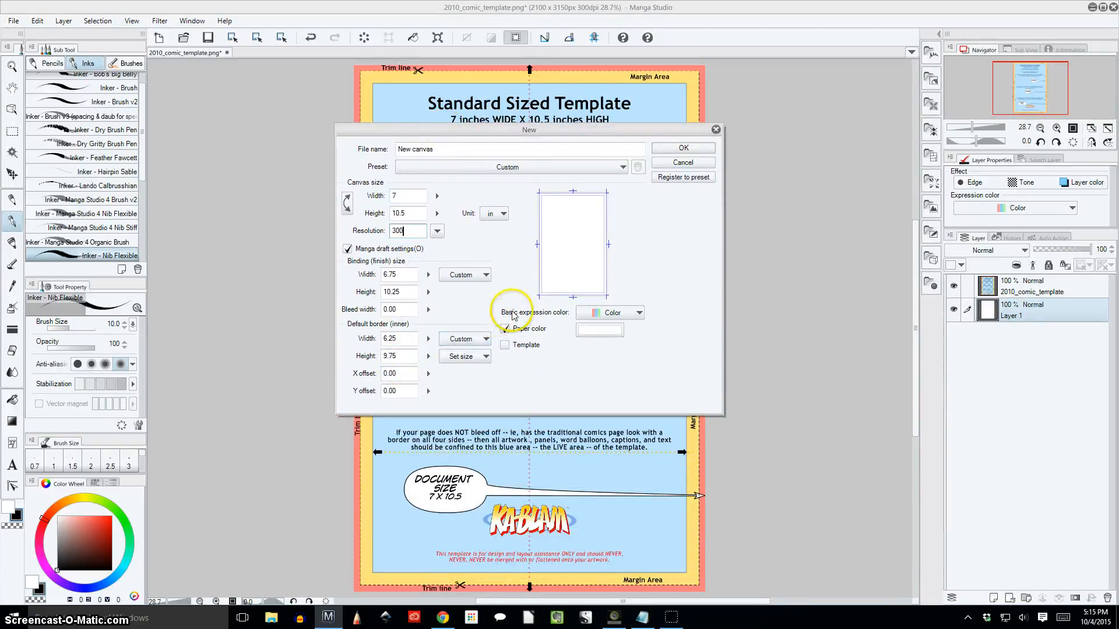
left_click(608, 313)
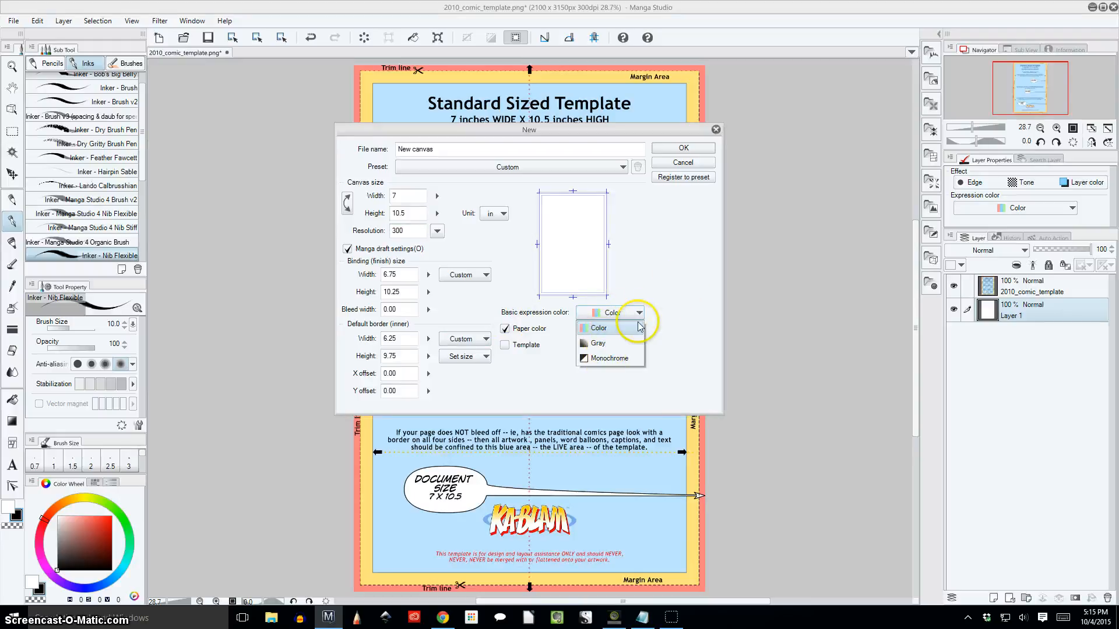
left_click(664, 308)
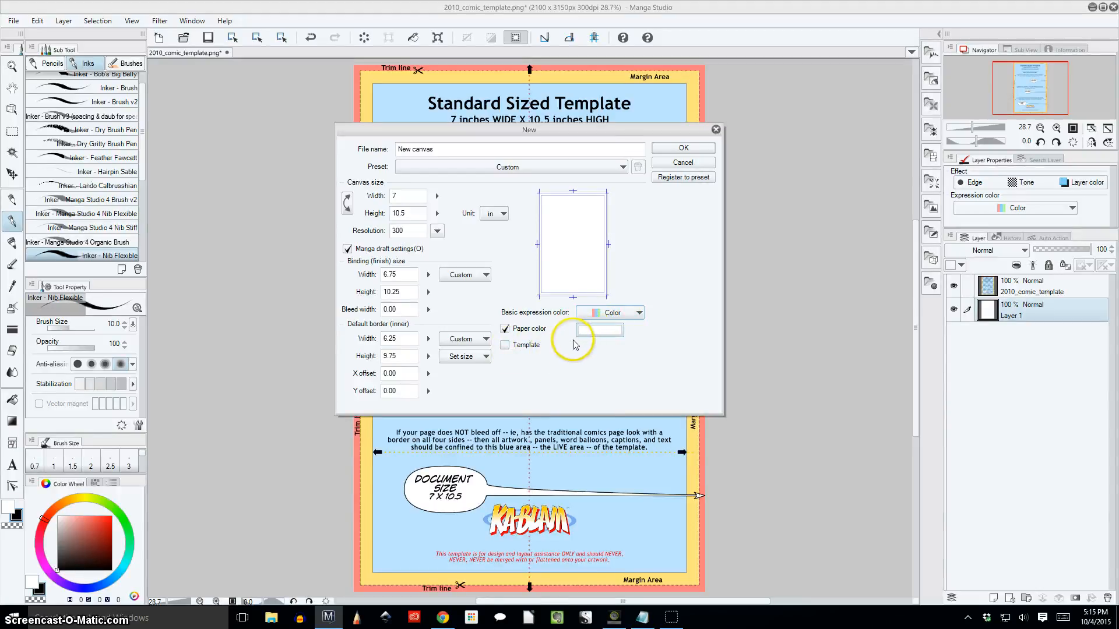
left_click(505, 345)
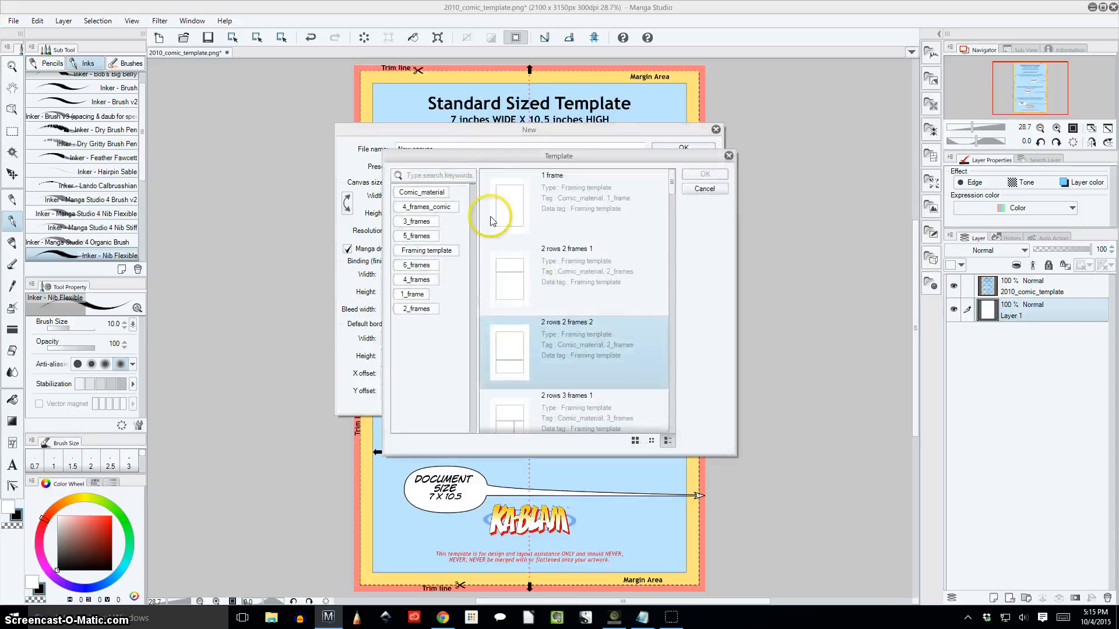
left_click_drag(672, 188, 658, 419)
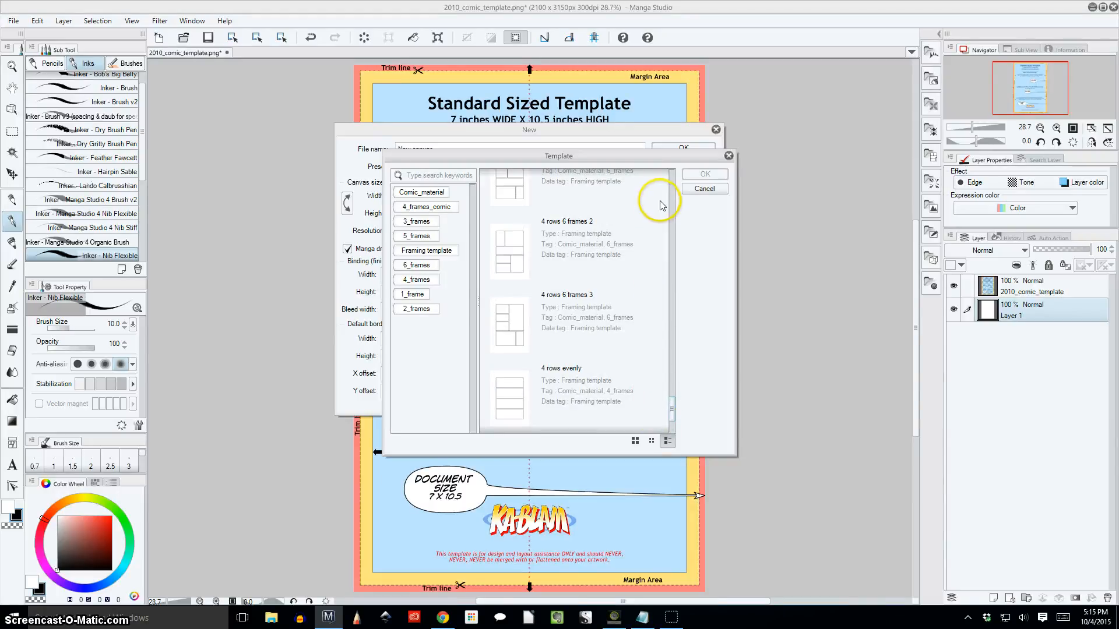
scroll(657, 334, "up", 4)
scroll(666, 404, "down", 5)
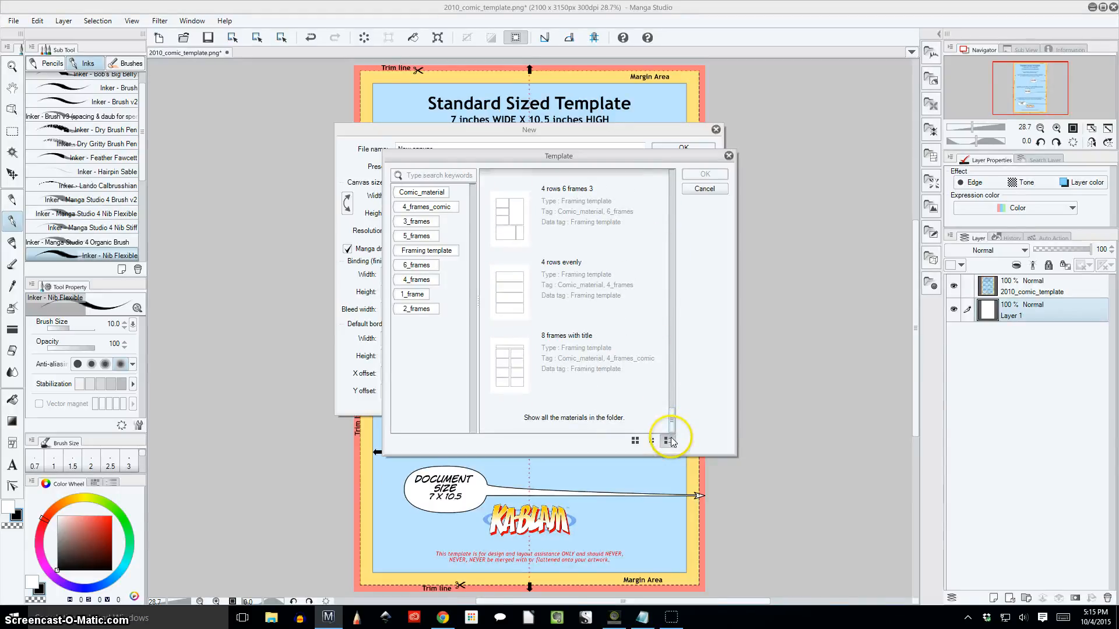
left_click(612, 356)
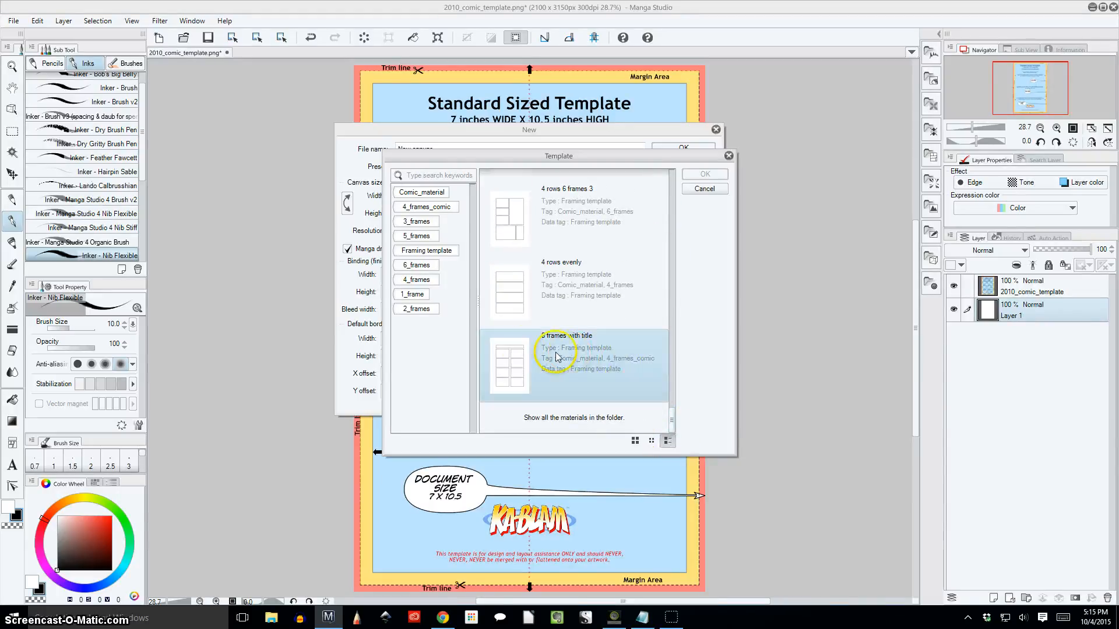
left_click(556, 278)
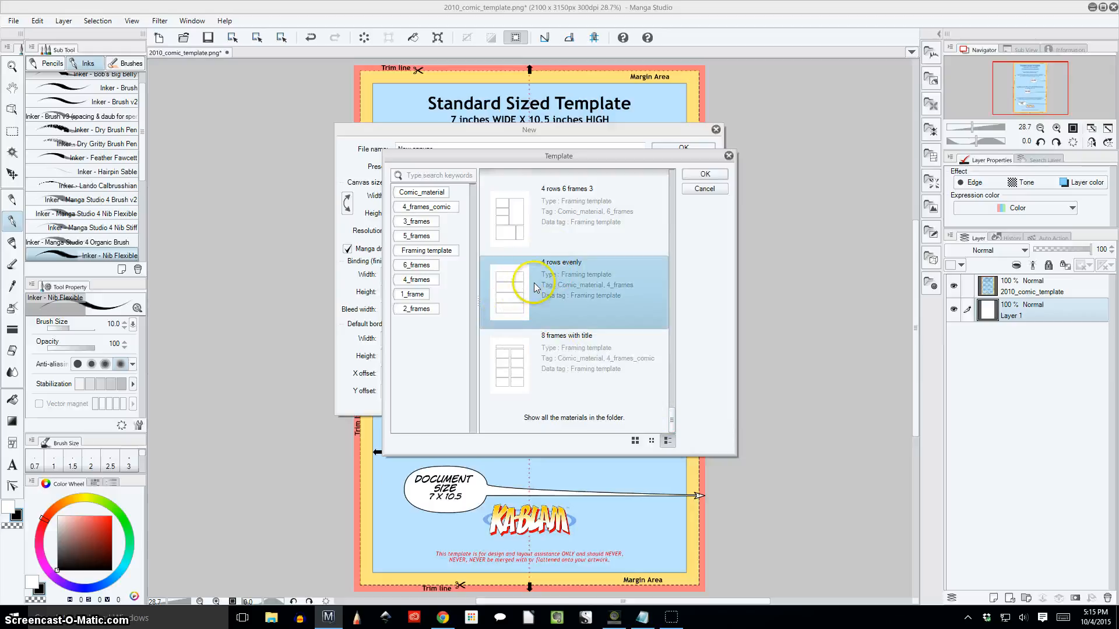
left_click(705, 189)
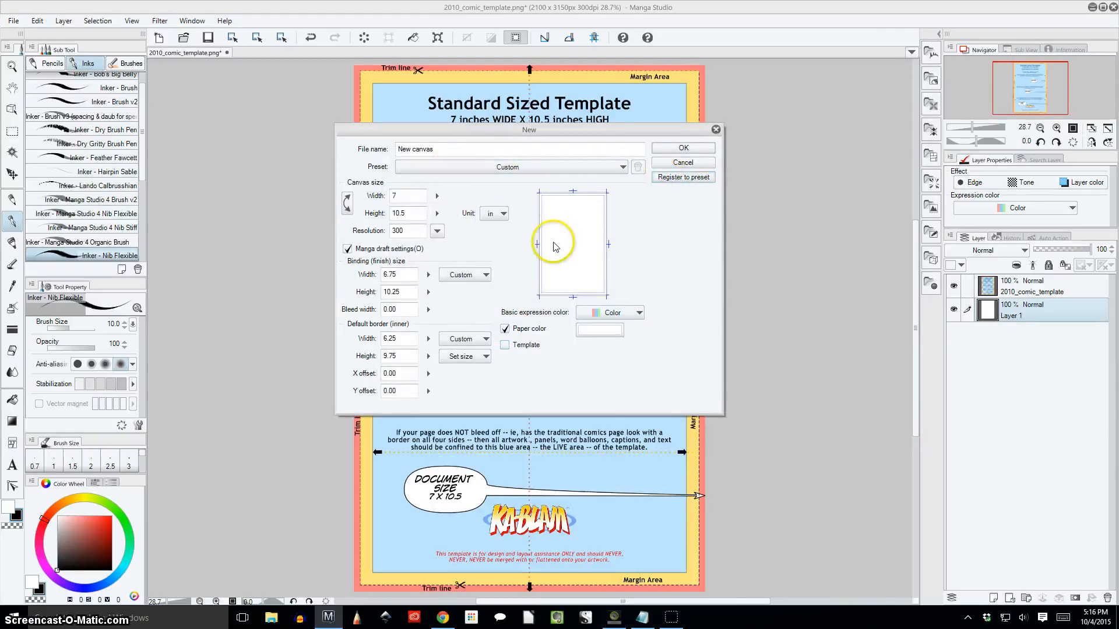
Step: Register the canvas settings as the preset "Ka-Blam Standard Comic Page @ 300" and check it in the preset list
left_click(677, 178)
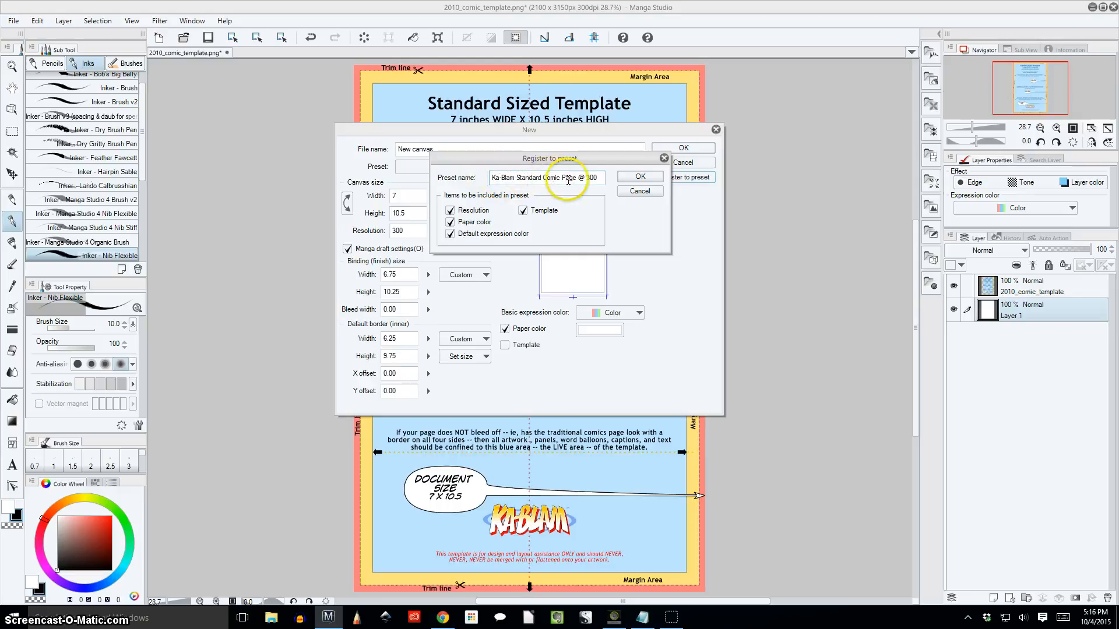
left_click(640, 176)
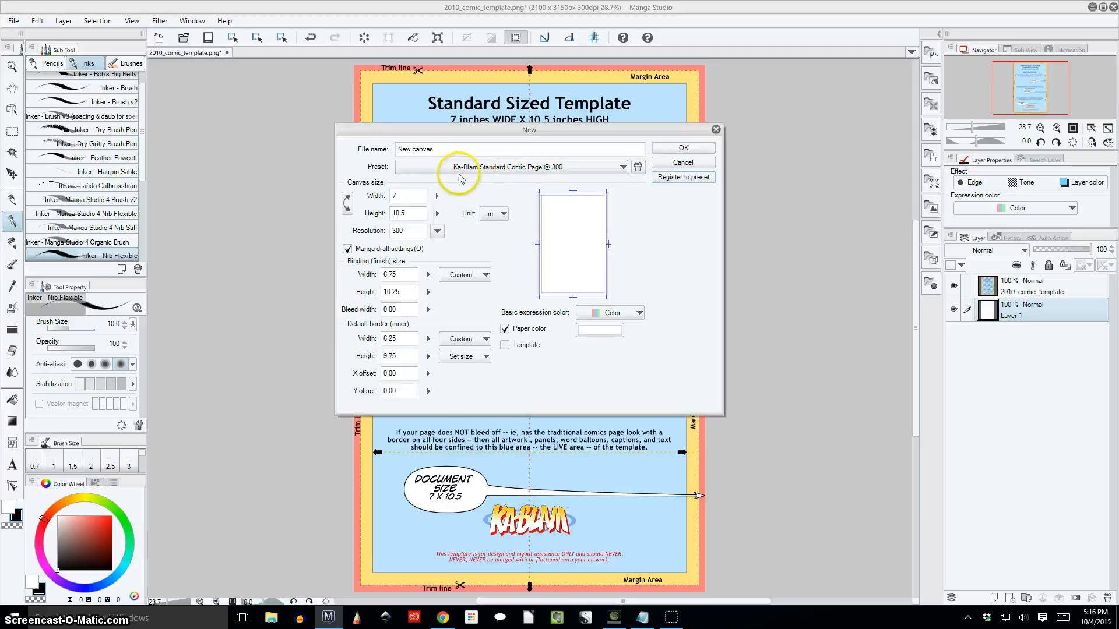
left_click(622, 167)
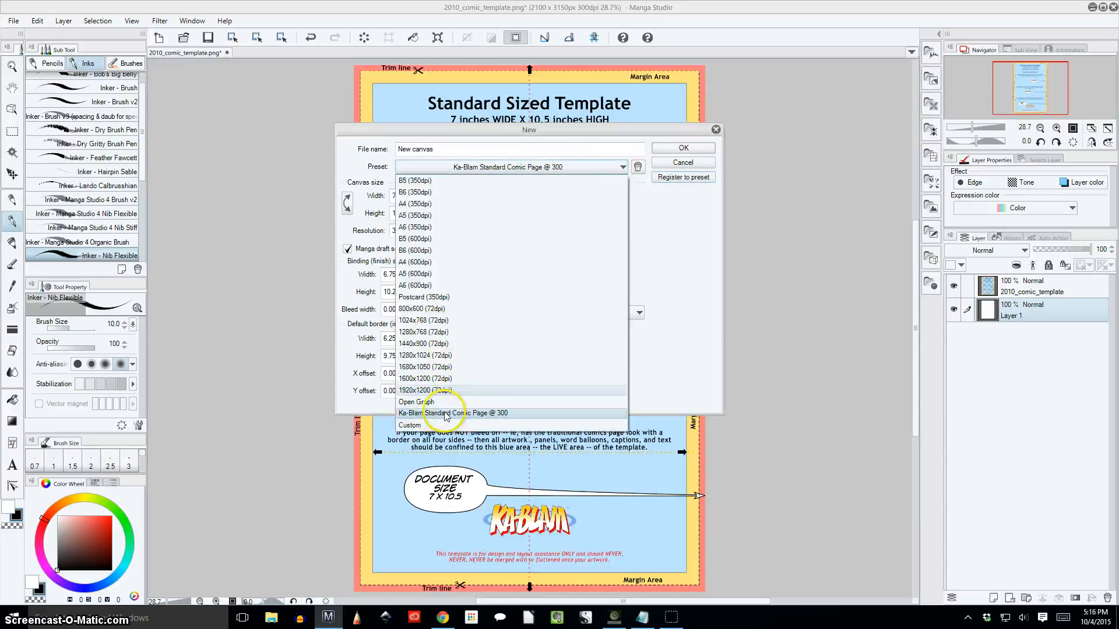
left_click(694, 231)
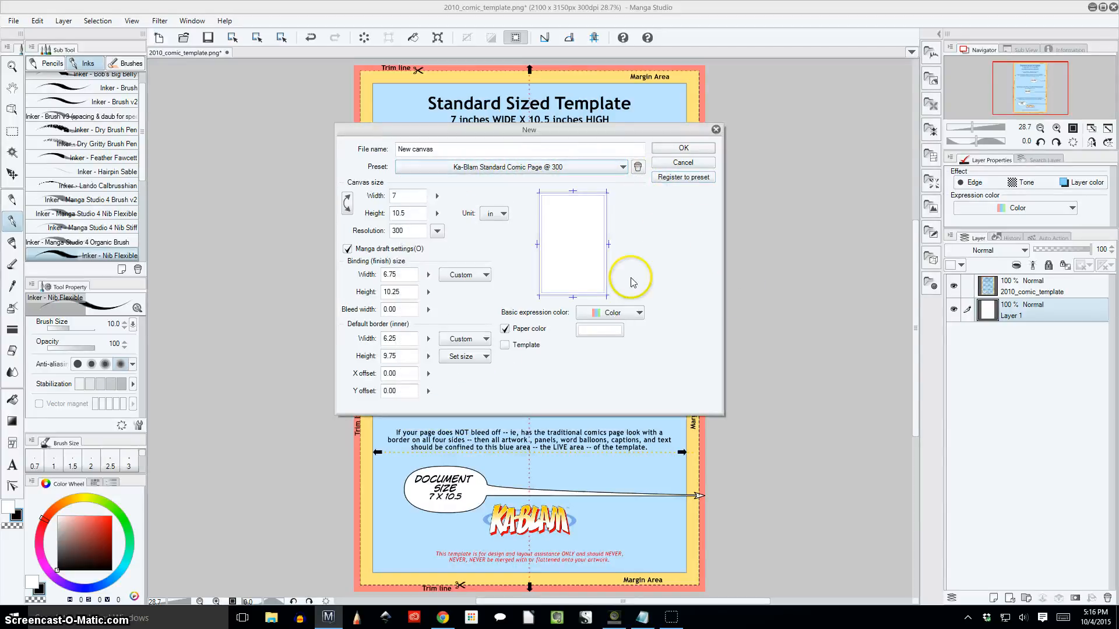
Step: Create the new canvas from these settings and compare its guides with the 2010_comic_template document
left_click(681, 149)
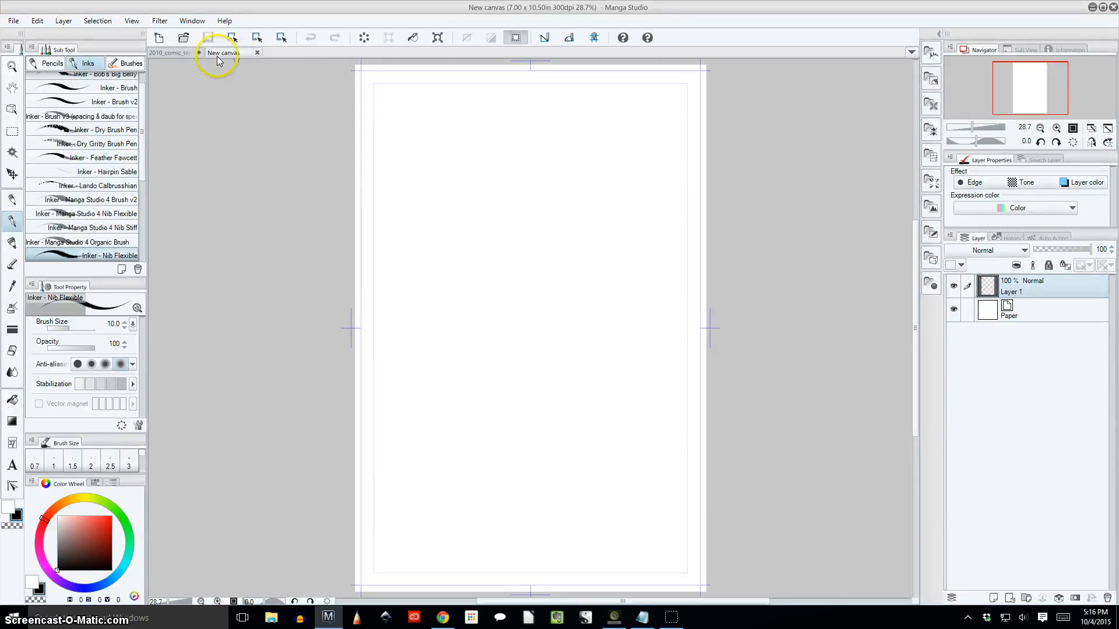
left_click(185, 54)
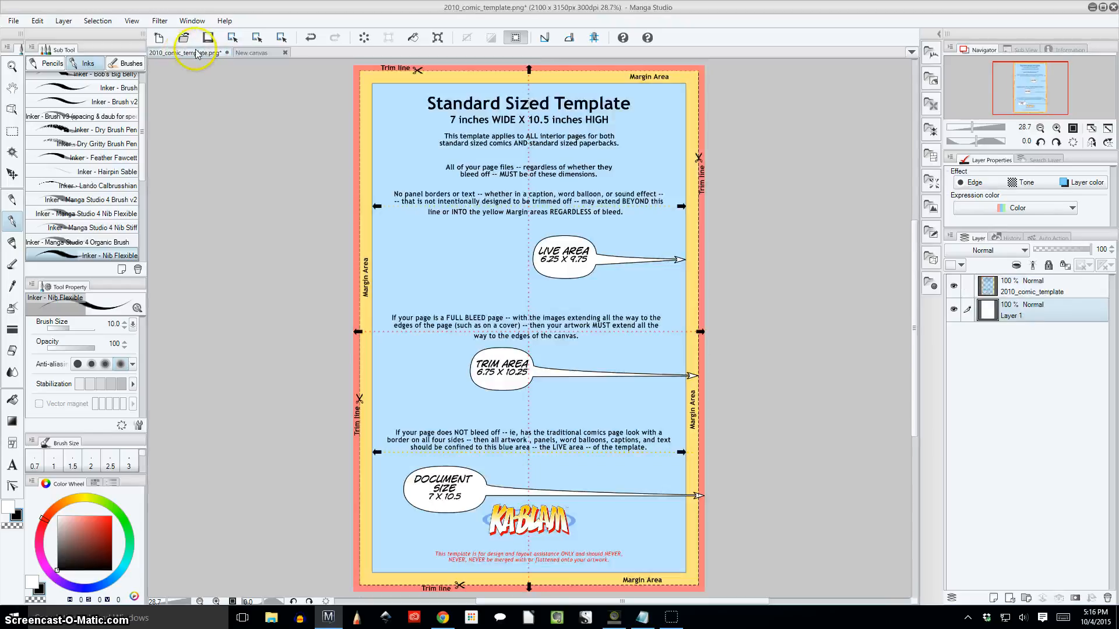
left_click(236, 55)
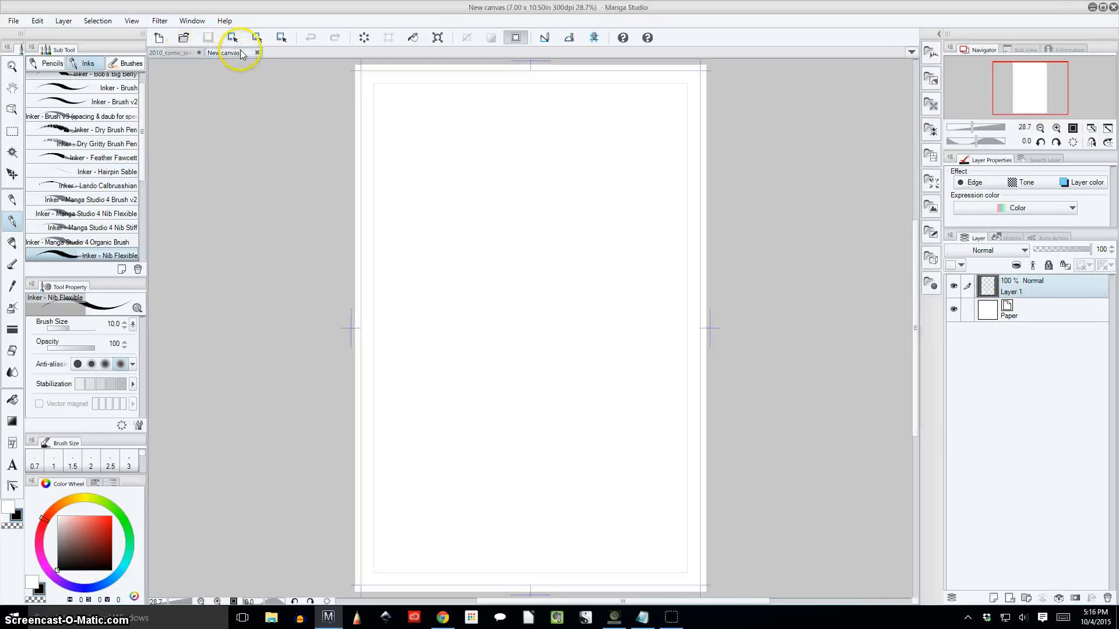
Step: Import the 2010_comic_template image from the Desktop into the new canvas
left_click(20, 23)
mouse_move(50, 155)
left_click(220, 160)
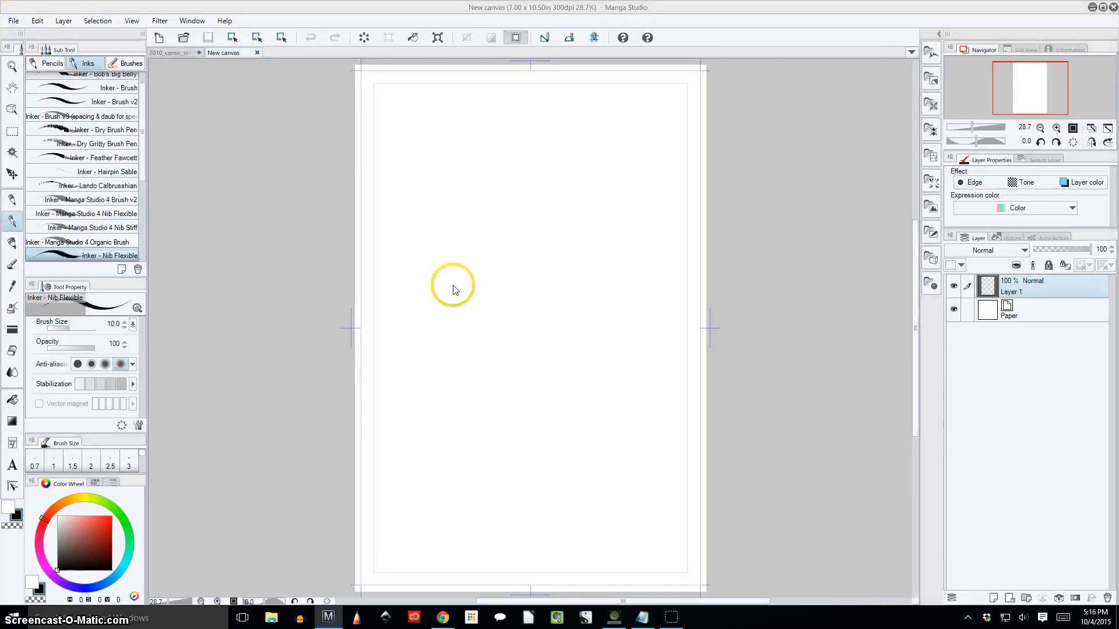
left_click_drag(646, 254, 631, 336)
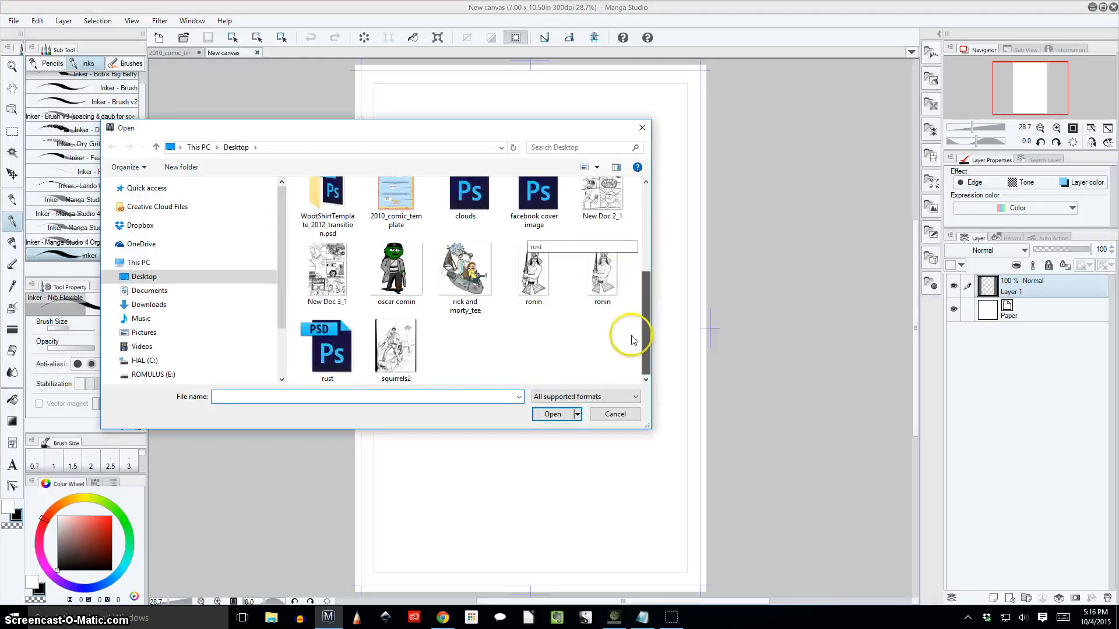
left_click(391, 204)
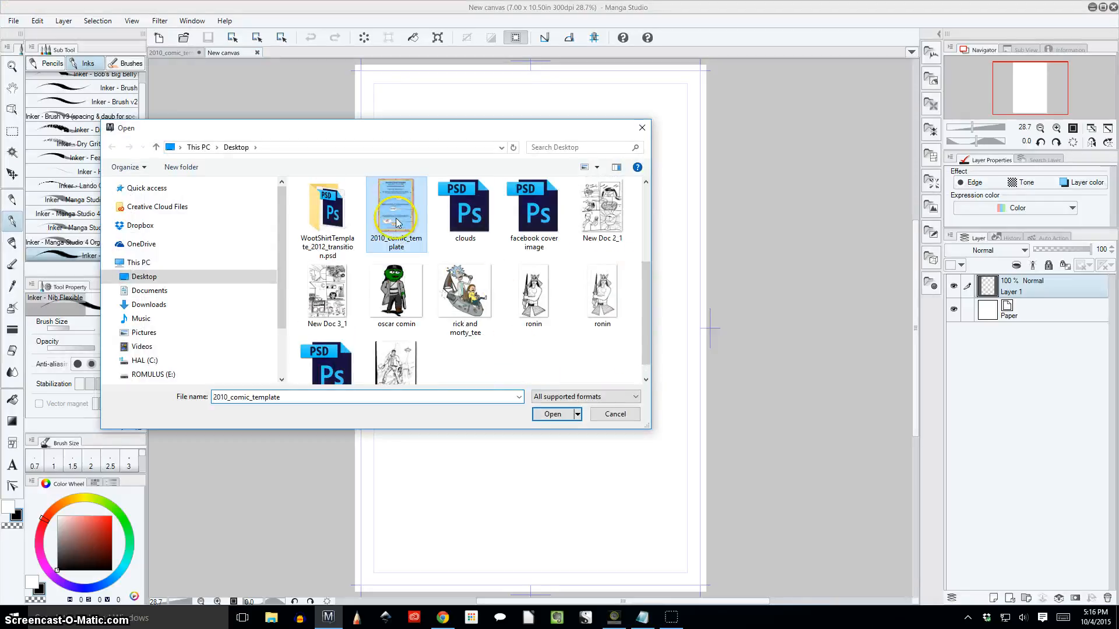
left_click(554, 414)
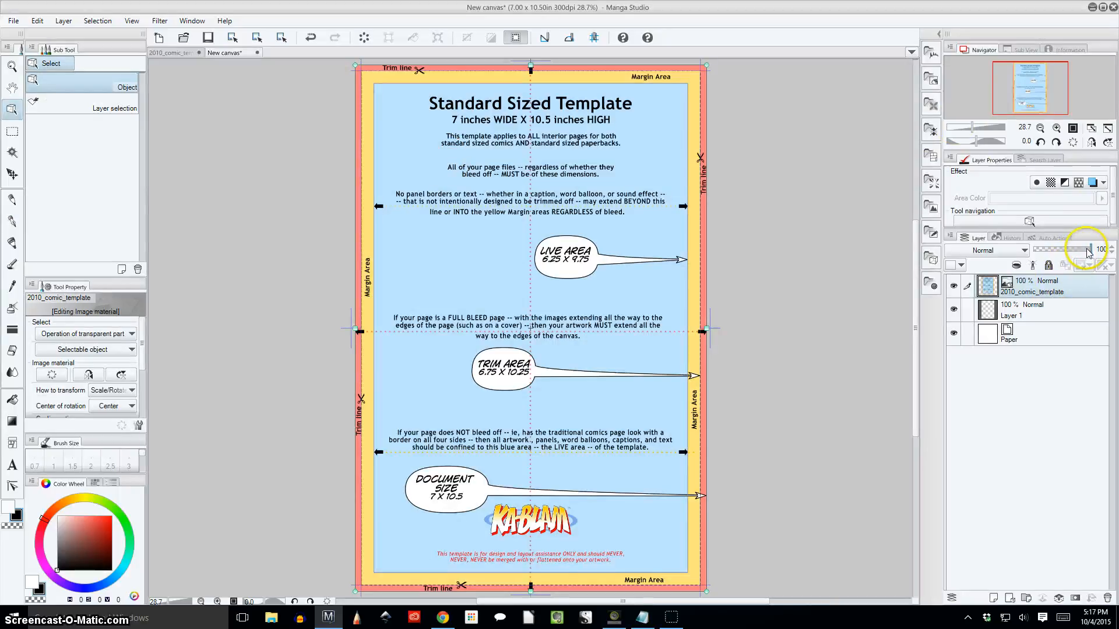
Step: Lower the 2010_comic_template layer's opacity to 19% and hide the layer
left_click_drag(1088, 251, 1046, 250)
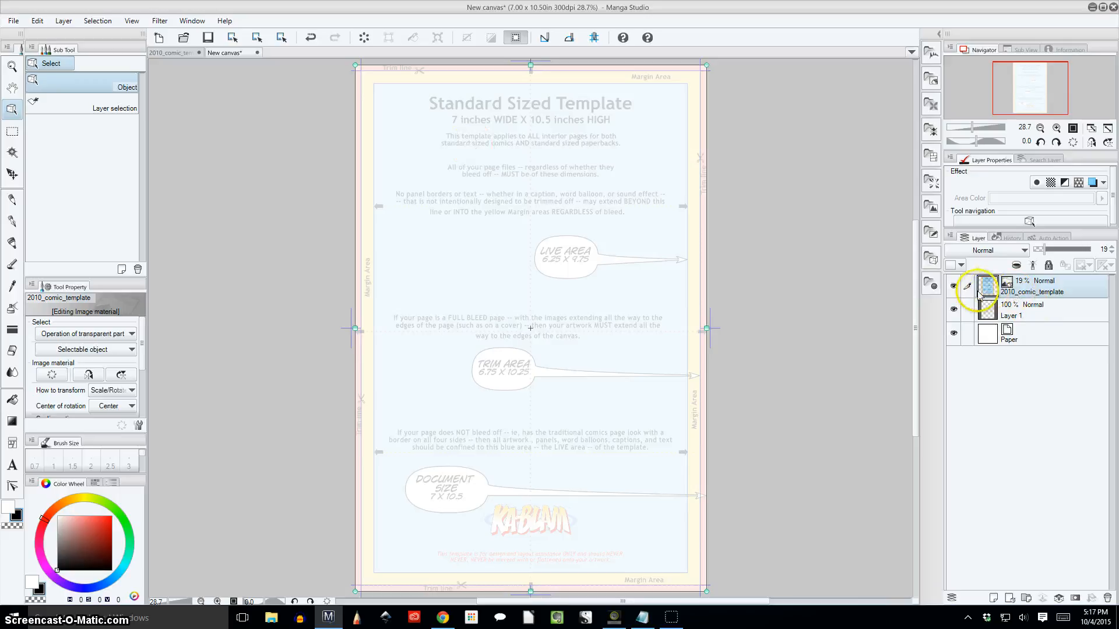
left_click(953, 286)
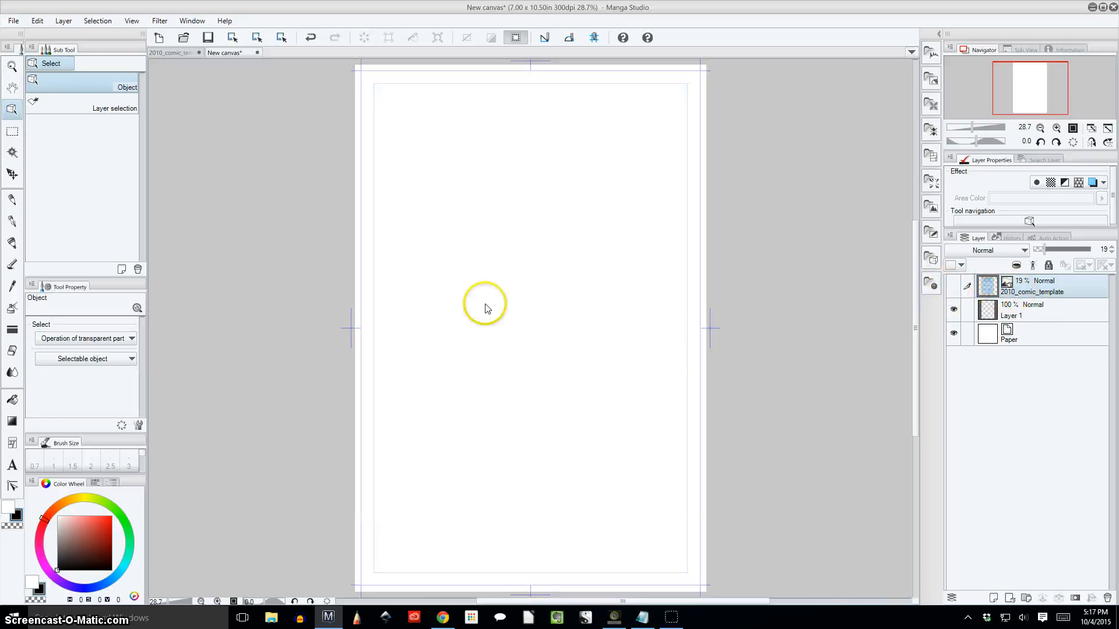
Step: Draw a rectangle frame from the inner border's upper-left corner to just past the page's vertical centerline
key("x")
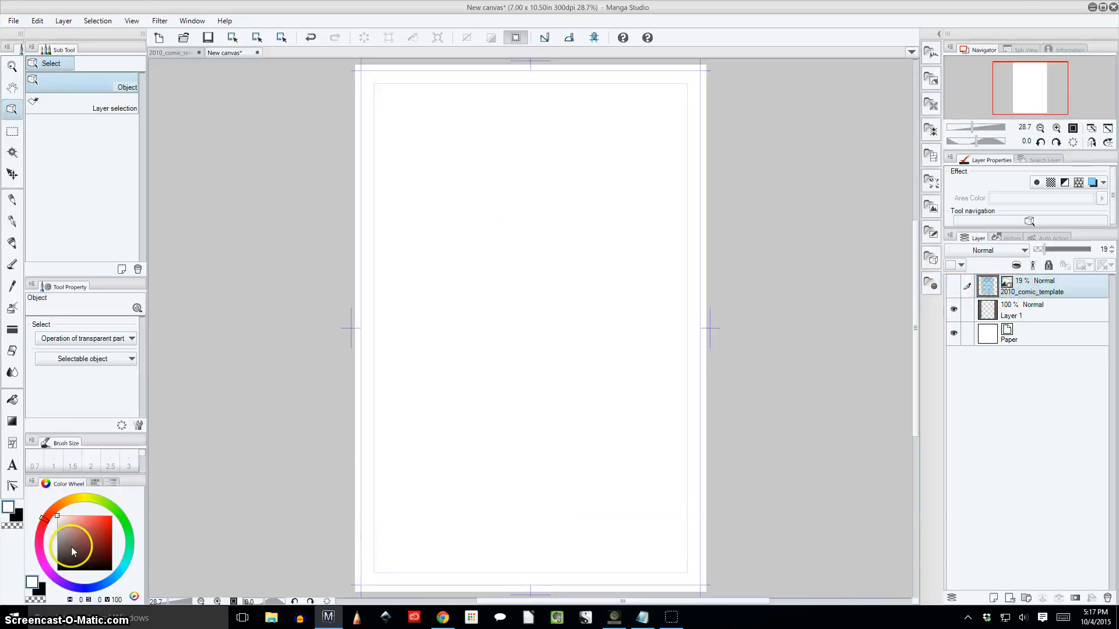
key("x")
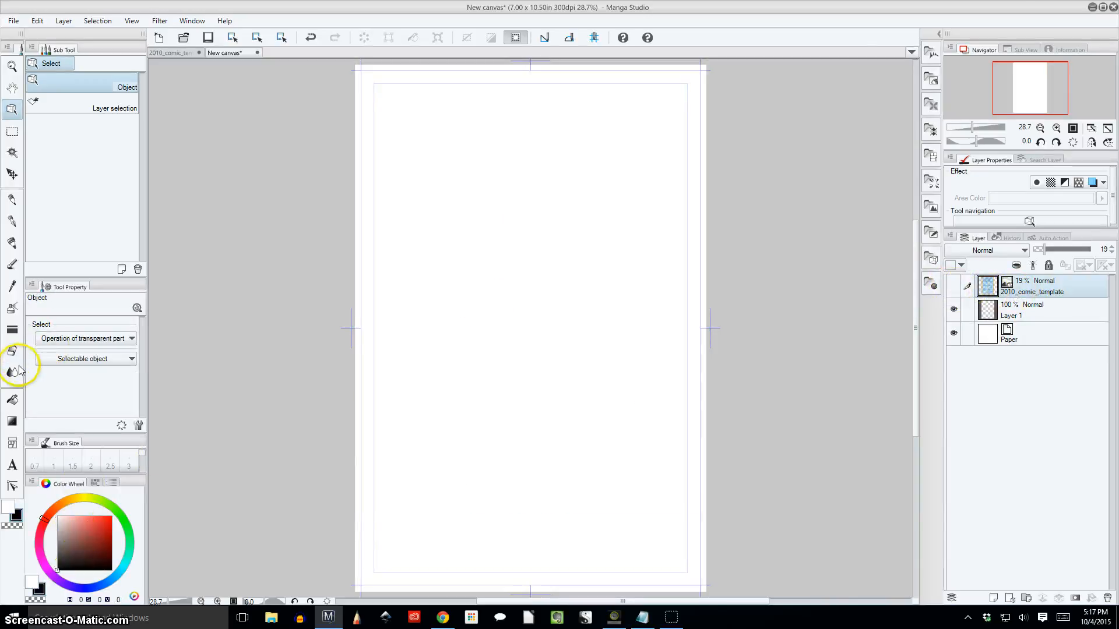
left_click(8, 443)
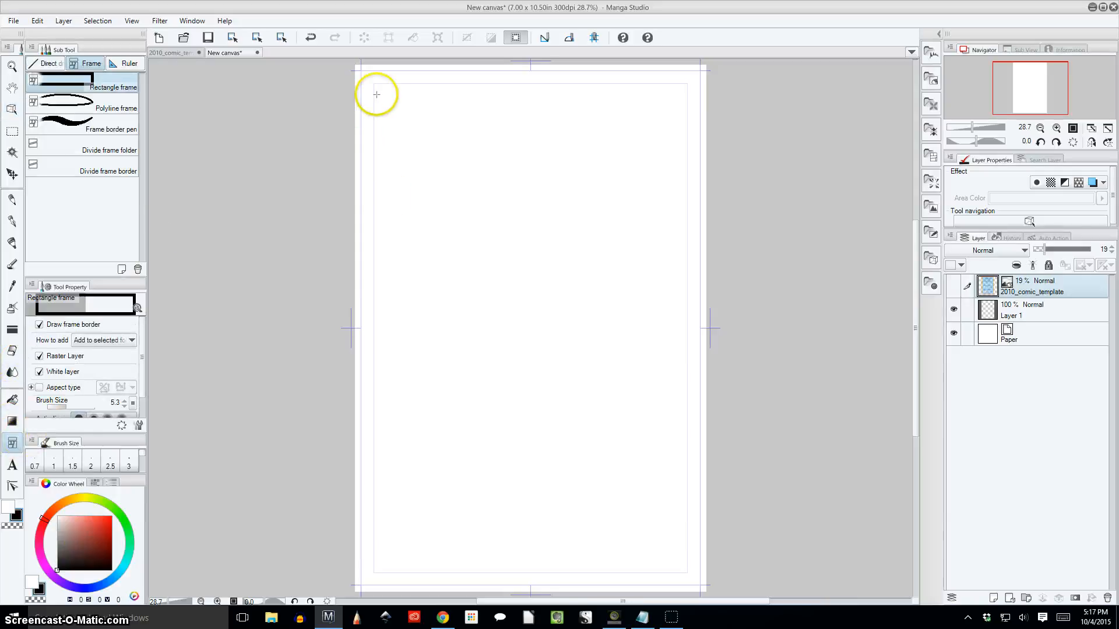
left_click_drag(374, 85, 535, 213)
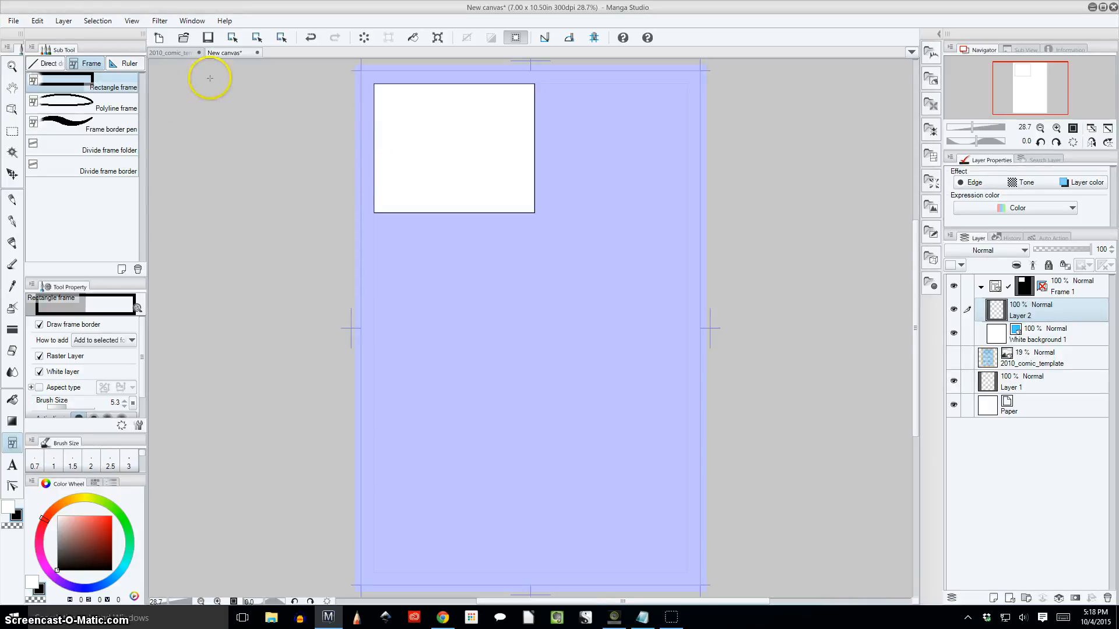
Step: Check the Ka-Blam Standard Comic Page @ 300 preset in the new canvas settings without creating another canvas
left_click(13, 21)
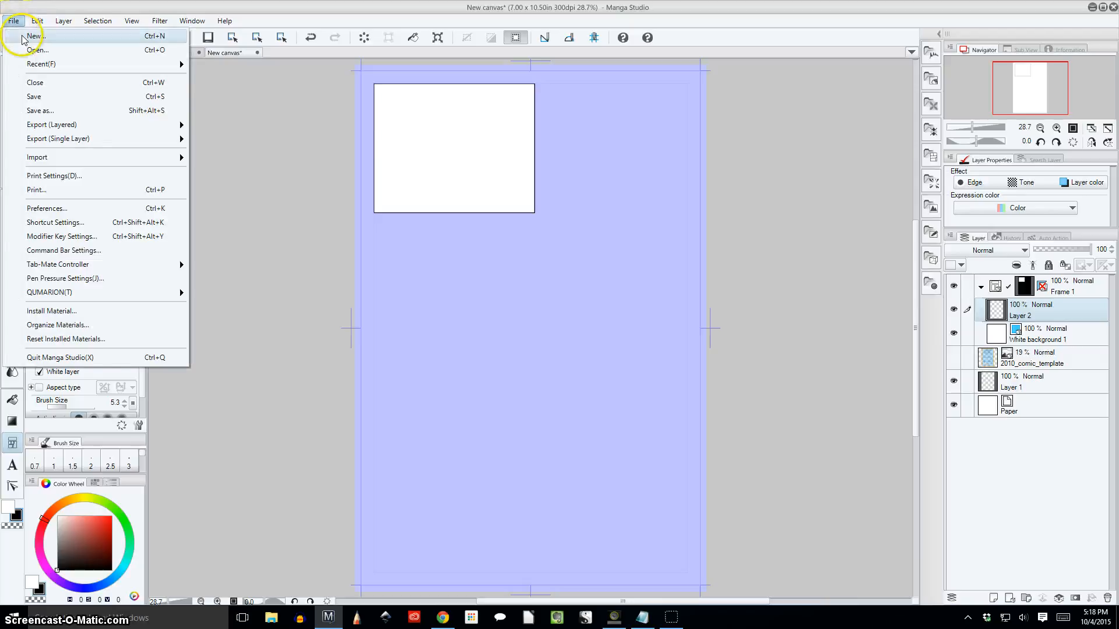
left_click(25, 33)
left_click(489, 170)
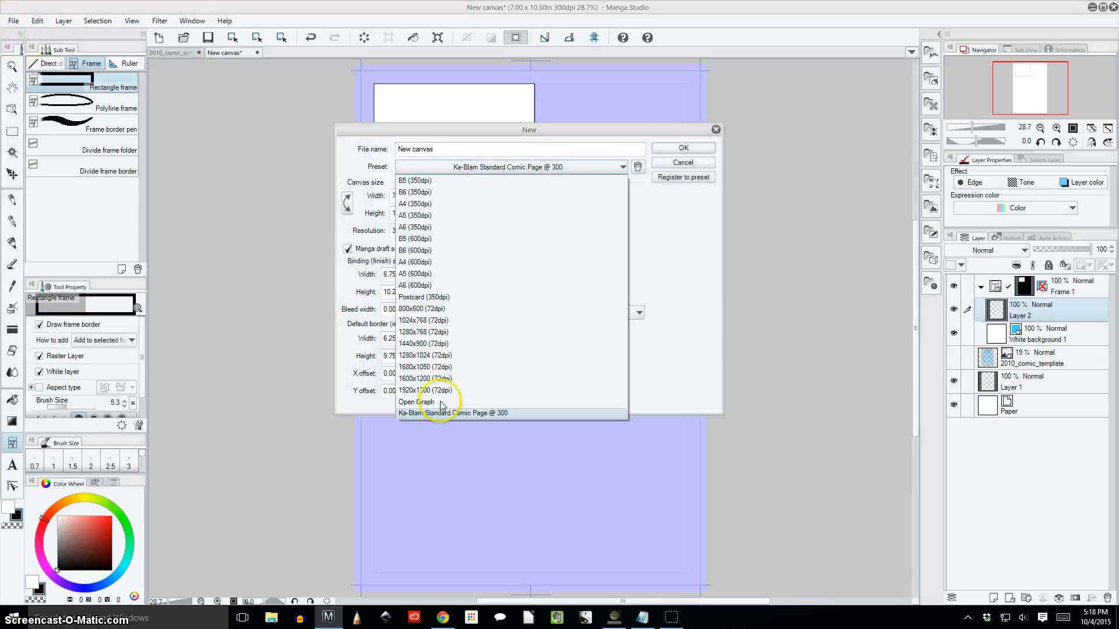
left_click(709, 227)
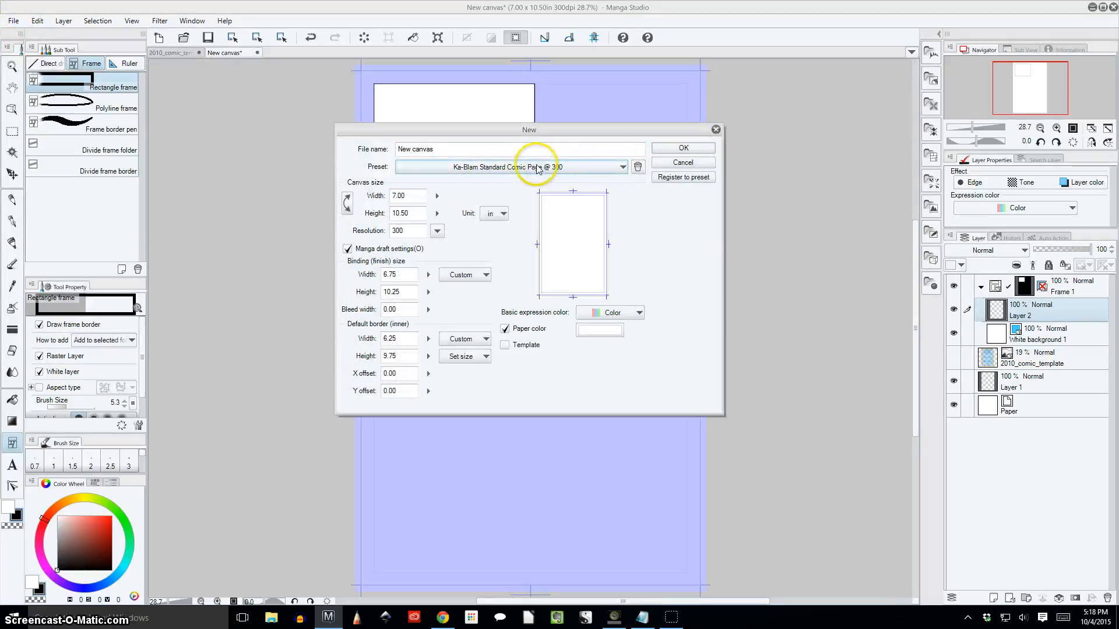
left_click(666, 165)
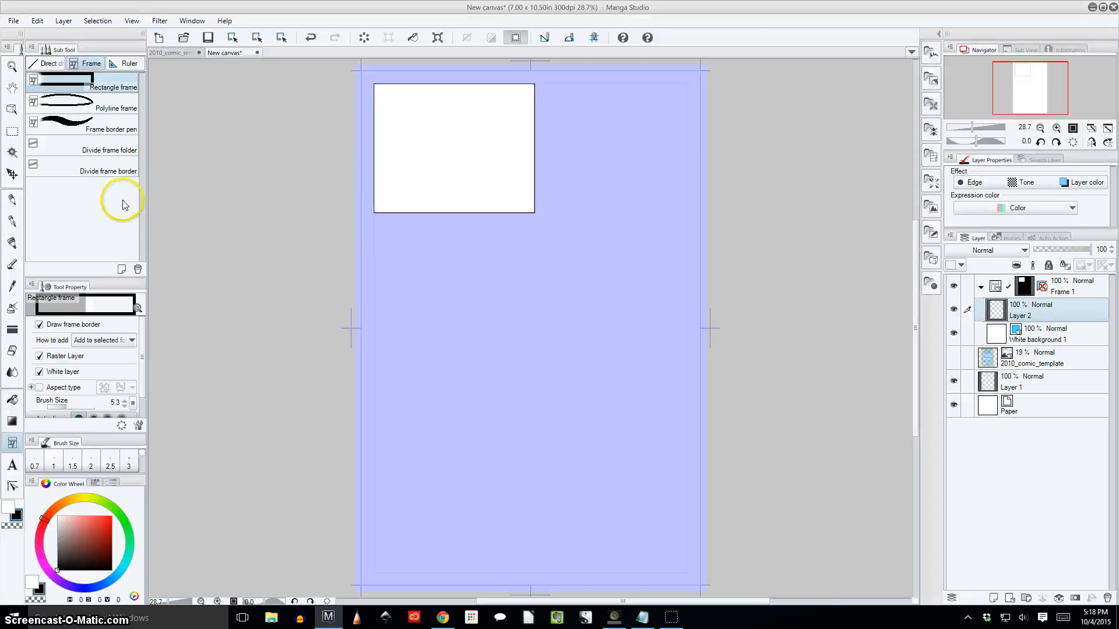